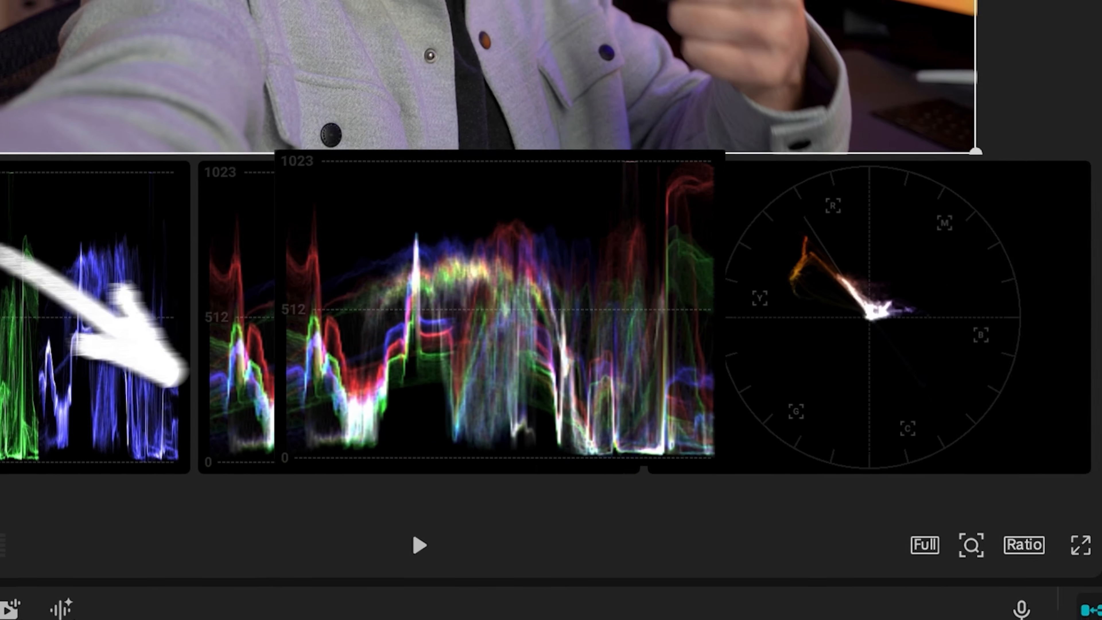
pyautogui.moveTo(825, 256); pyautogui.dragTo(911, 260)
pyautogui.moveTo(733, 397)
pyautogui.mouseDown()
pyautogui.moveTo(760, 399)
pyautogui.moveTo(727, 406)
pyautogui.mouseUp()
pyautogui.moveTo(816, 261); pyautogui.dragTo(724, 285)
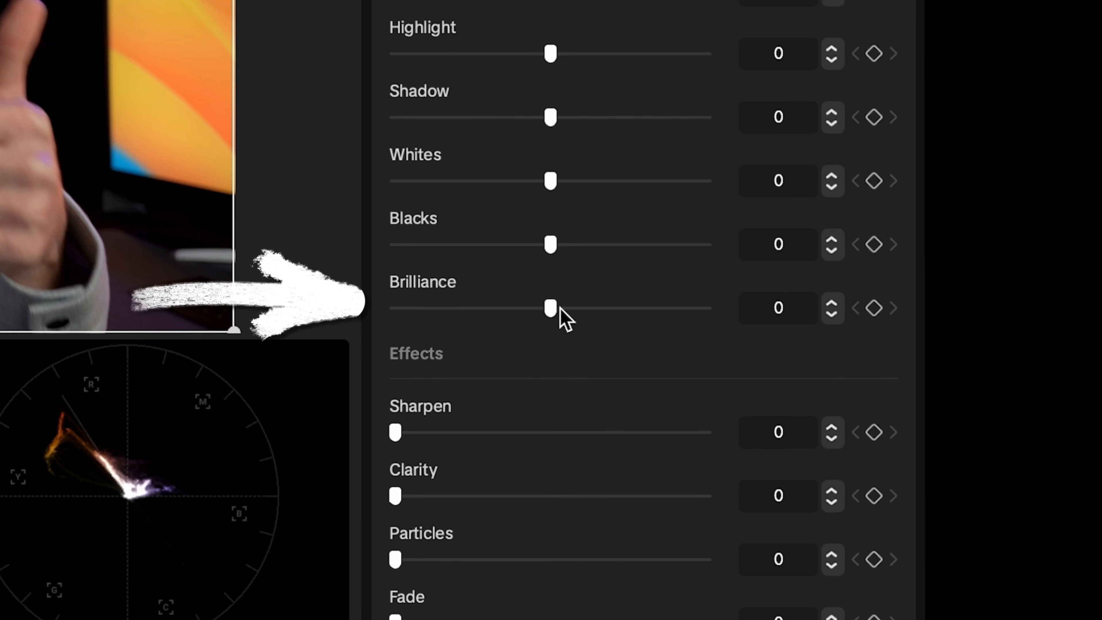
# Try raising the clip's Brilliance to about 22.
pyautogui.moveTo(557, 309); pyautogui.dragTo(591, 317)
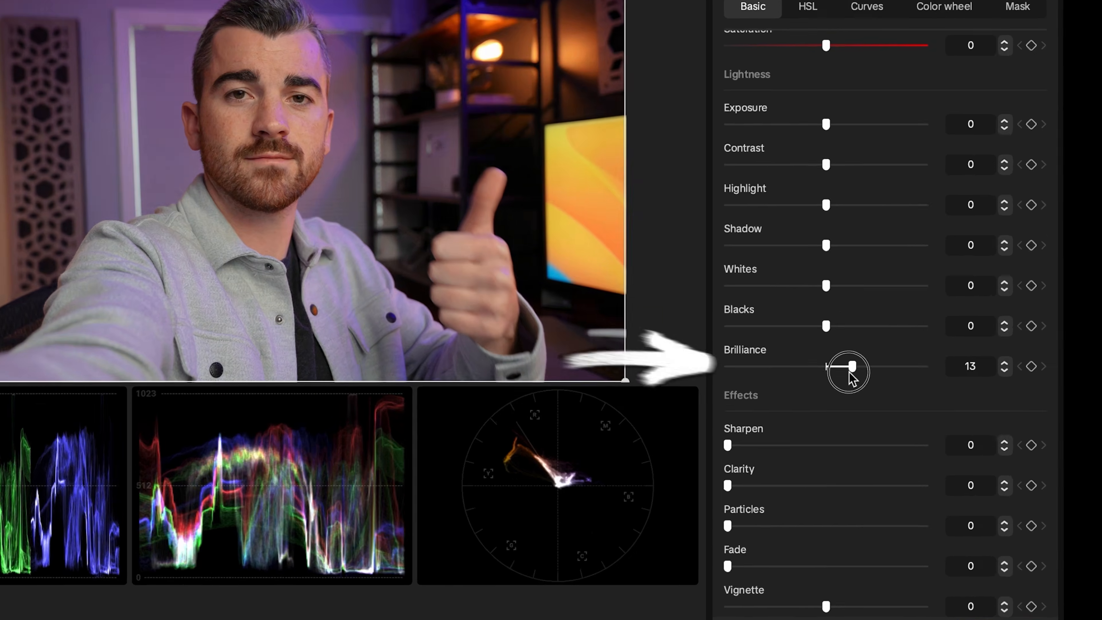
pyautogui.moveTo(850, 379); pyautogui.dragTo(920, 397)
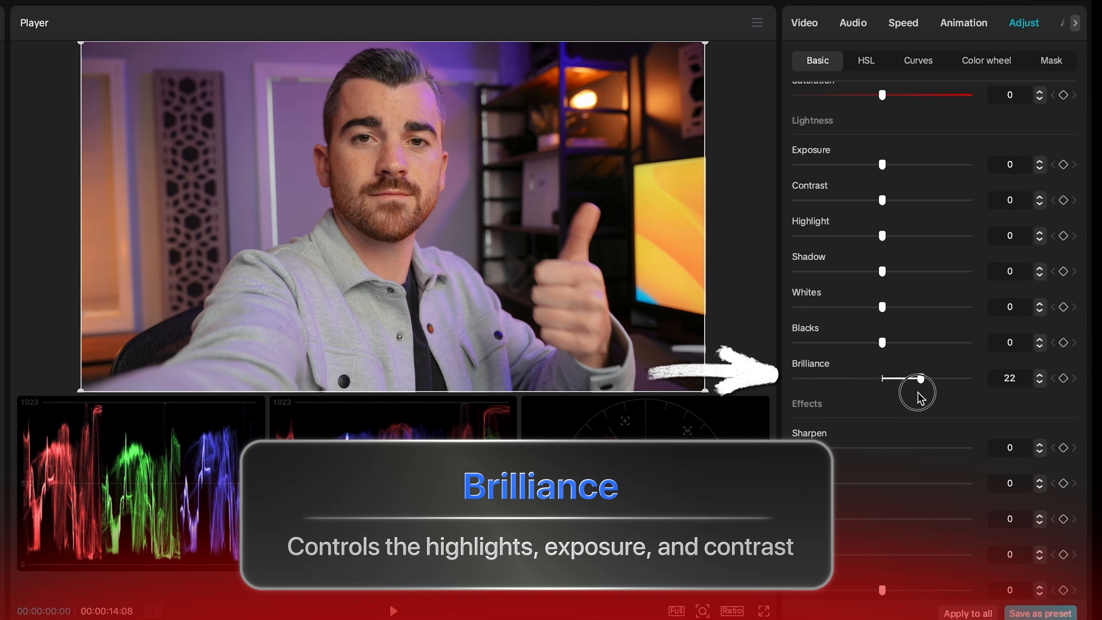
pyautogui.moveTo(918, 392)
pyautogui.mouseDown()
pyautogui.moveTo(934, 394)
pyautogui.moveTo(911, 402)
pyautogui.moveTo(921, 406)
pyautogui.mouseUp()
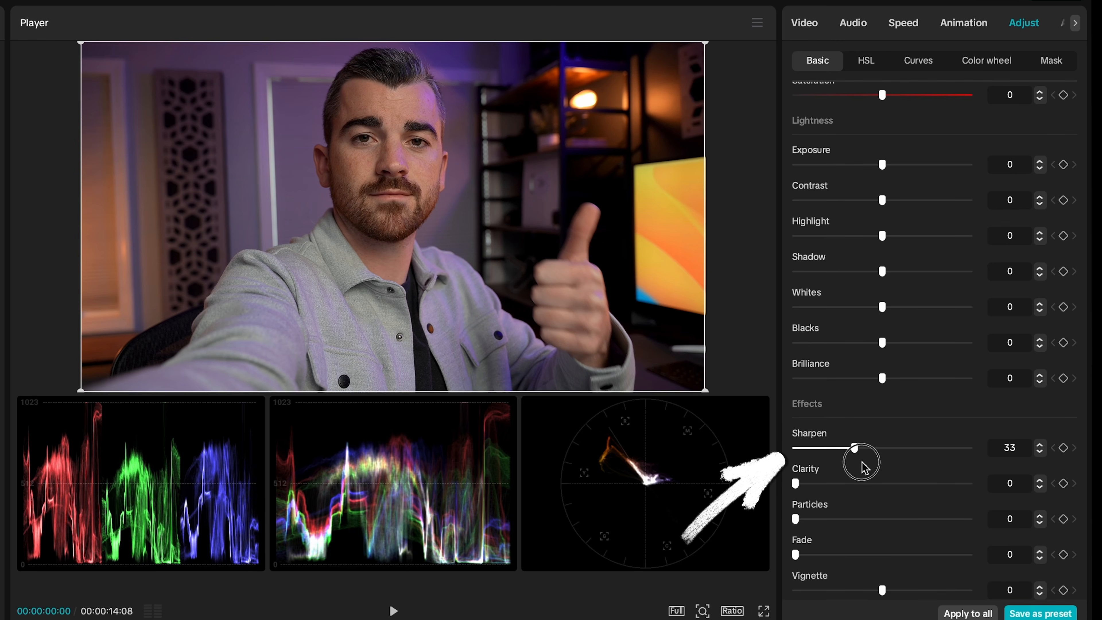
# Try the Sharpen effect above 33 on the clip, and vary the Clarity effect between 80 and 47.
pyautogui.moveTo(862, 463); pyautogui.dragTo(982, 473)
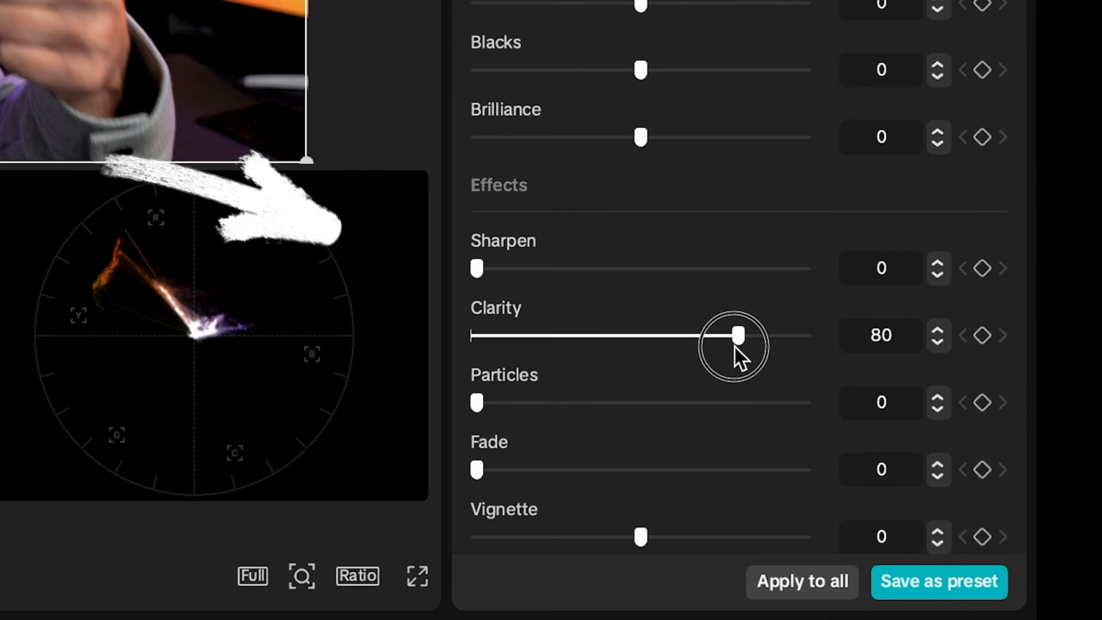
pyautogui.moveTo(734, 348); pyautogui.dragTo(672, 370)
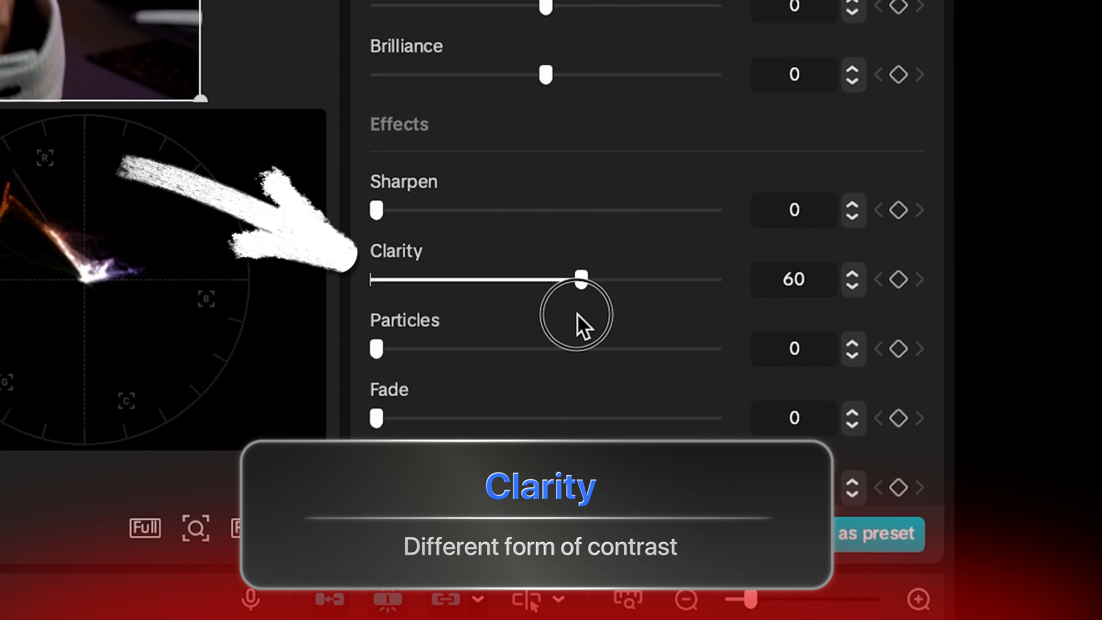
pyautogui.moveTo(688, 329); pyautogui.dragTo(541, 340)
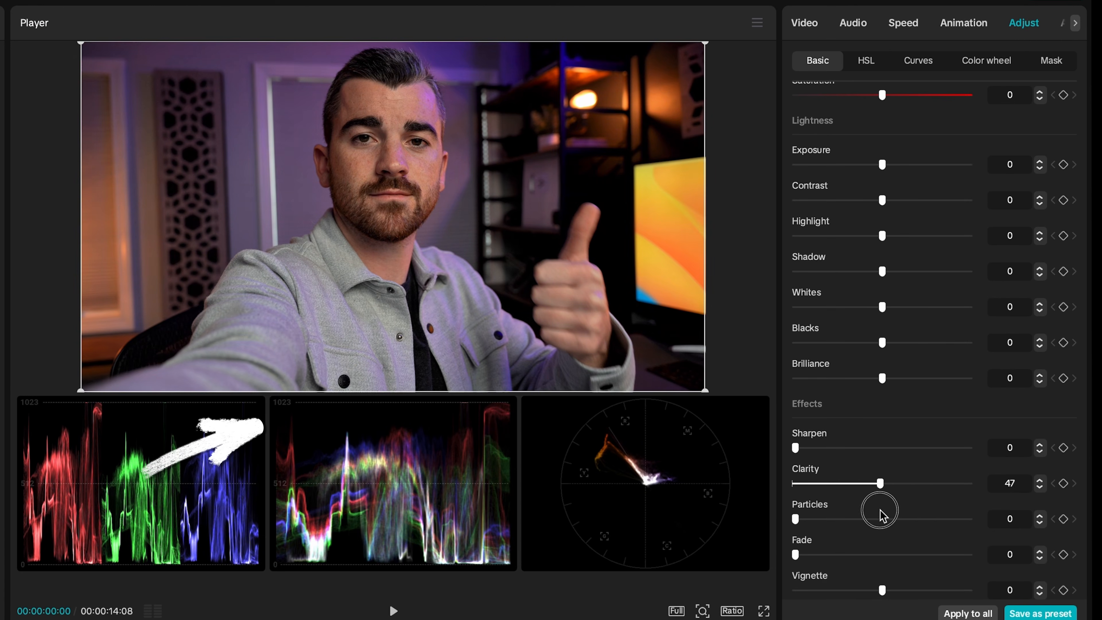
# Try adding grain to the clip by raising Particles to 100.
pyautogui.moveTo(947, 512); pyautogui.dragTo(974, 532)
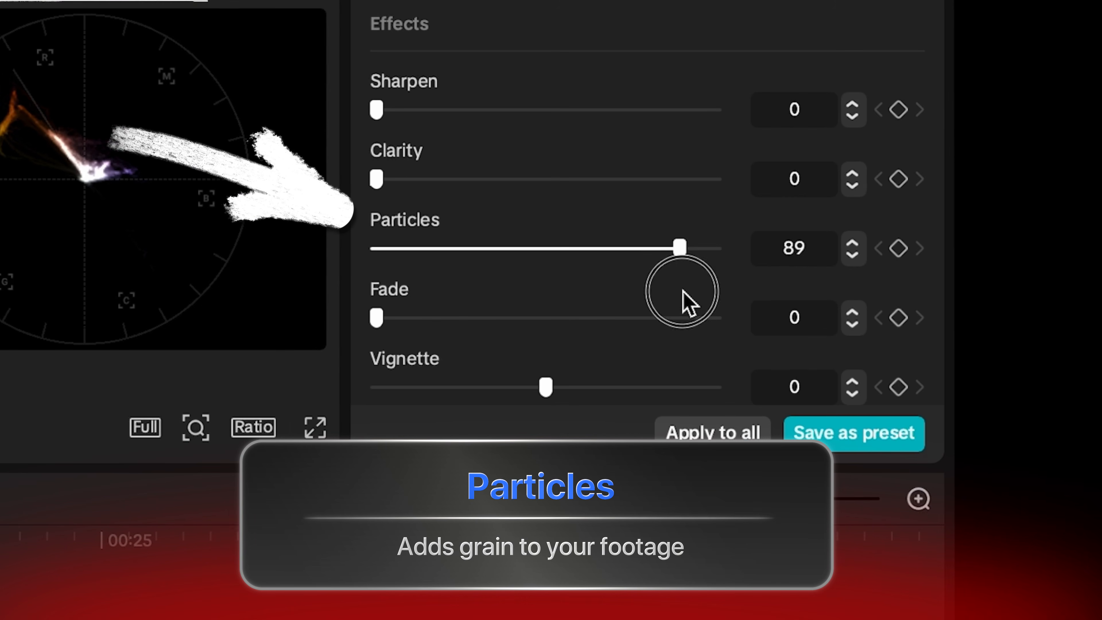
pyautogui.moveTo(691, 304); pyautogui.dragTo(759, 317)
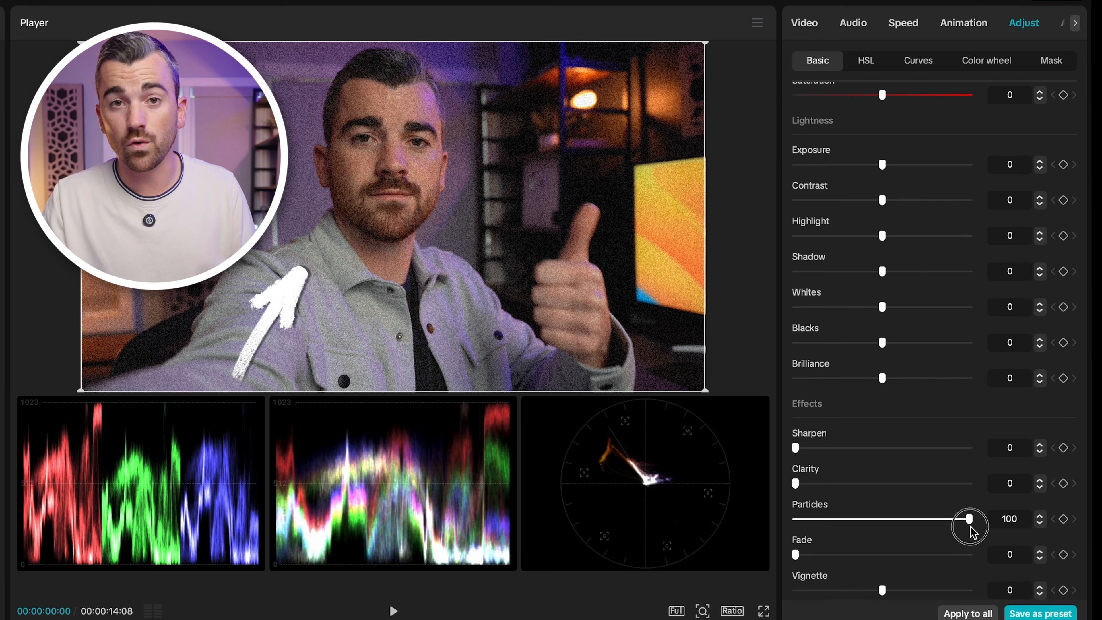
pyautogui.moveTo(950, 530); pyautogui.dragTo(880, 561)
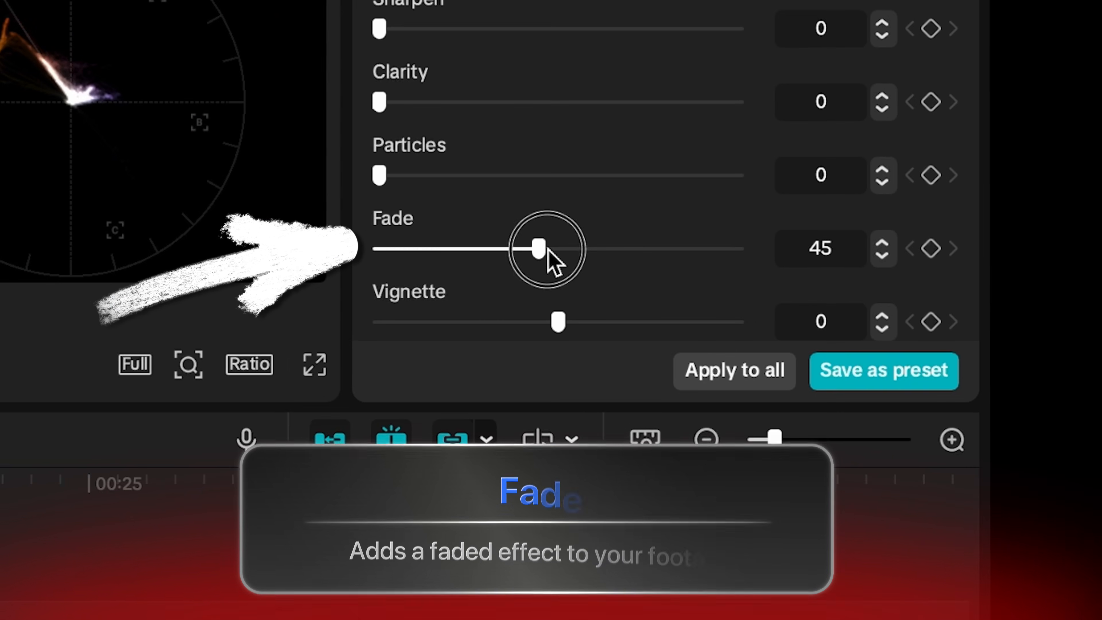
# Try raising the clip's Fade above 45 and shifting the Vignette amount.
pyautogui.moveTo(555, 263); pyautogui.dragTo(624, 263)
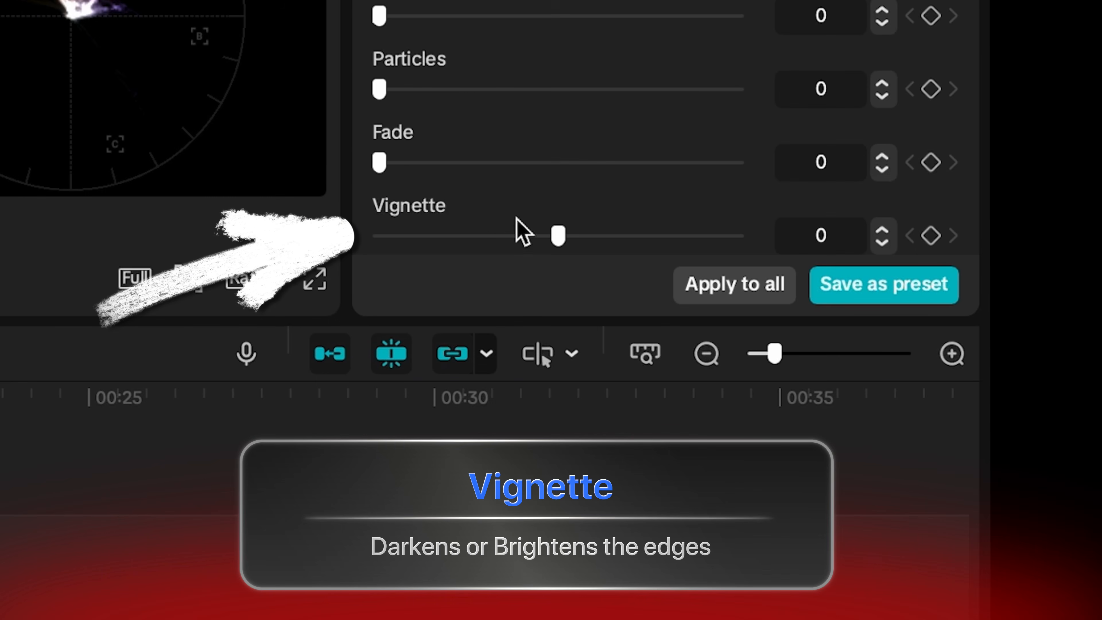
pyautogui.moveTo(627, 261); pyautogui.dragTo(883, 603)
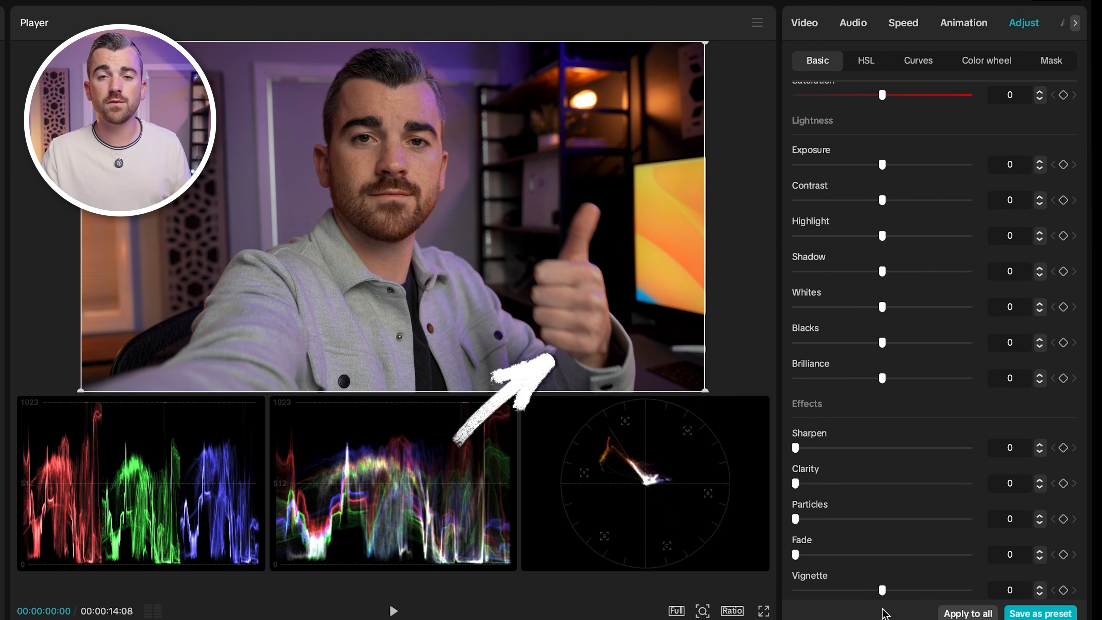
pyautogui.moveTo(884, 602); pyautogui.dragTo(908, 596)
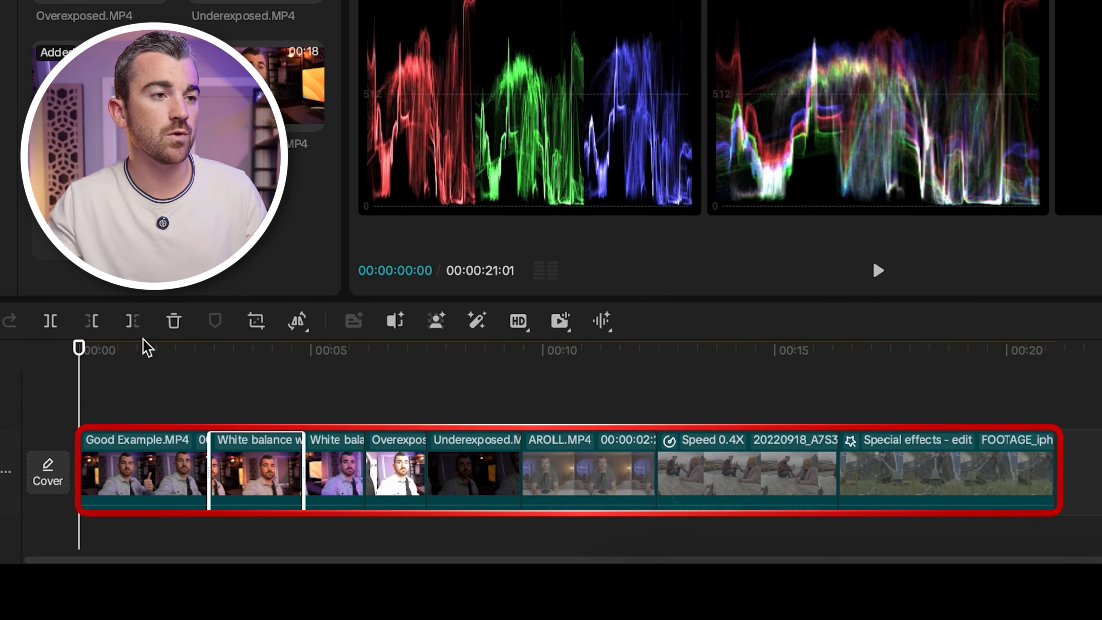
# Correct the white balance by lowering Temp on the overly warm clip and raising Temp on the overly cold clip.
pyautogui.moveTo(143, 346); pyautogui.dragTo(54, 355)
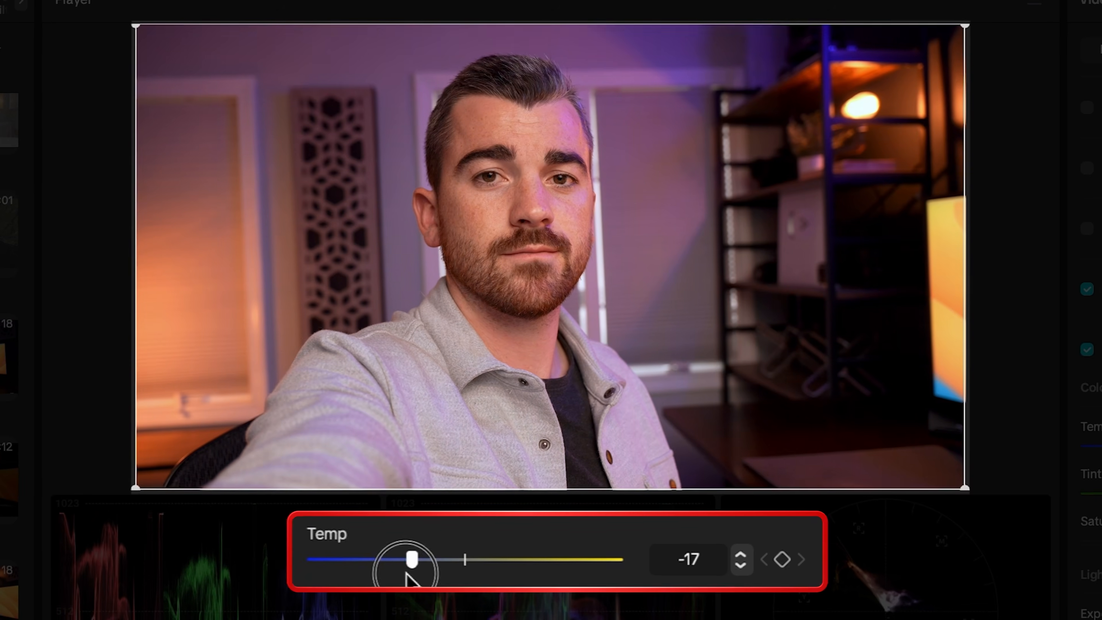
pyautogui.moveTo(408, 571); pyautogui.dragTo(374, 578)
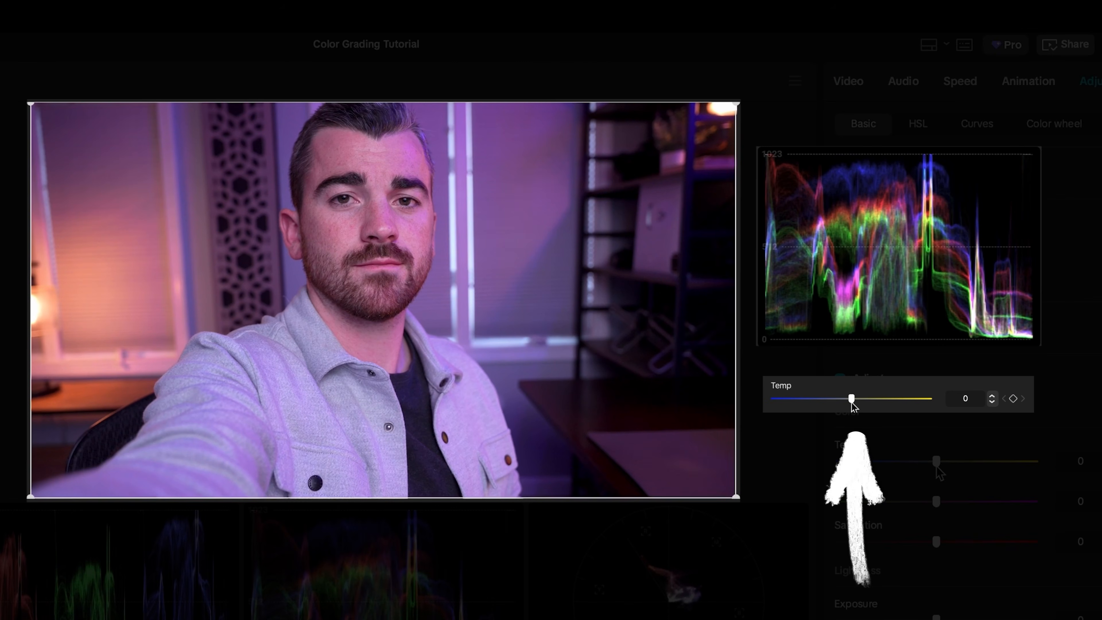
pyautogui.moveTo(937, 464); pyautogui.dragTo(981, 466)
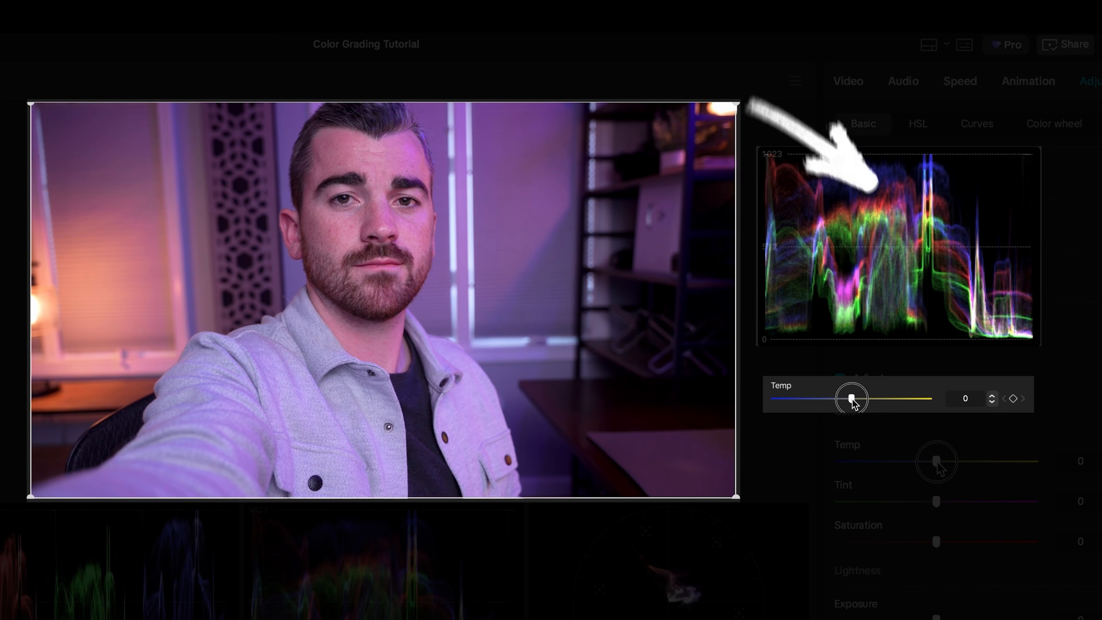
pyautogui.moveTo(940, 463); pyautogui.dragTo(978, 469)
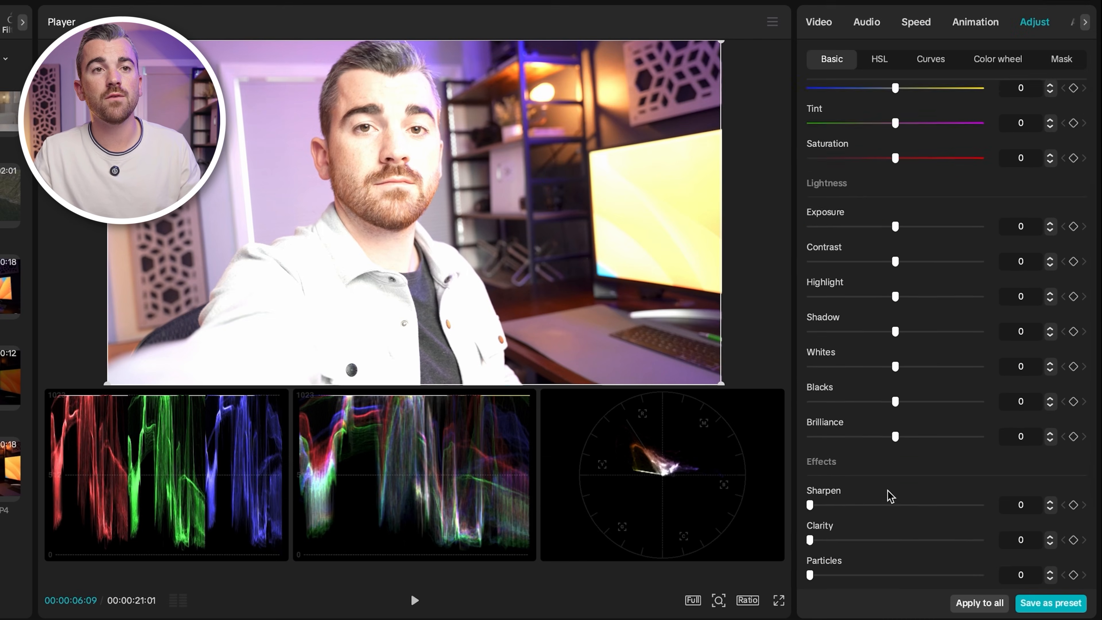
# Lower the Exposure of the overexposed clip beyond -18.
pyautogui.scroll(5, 990, 447)
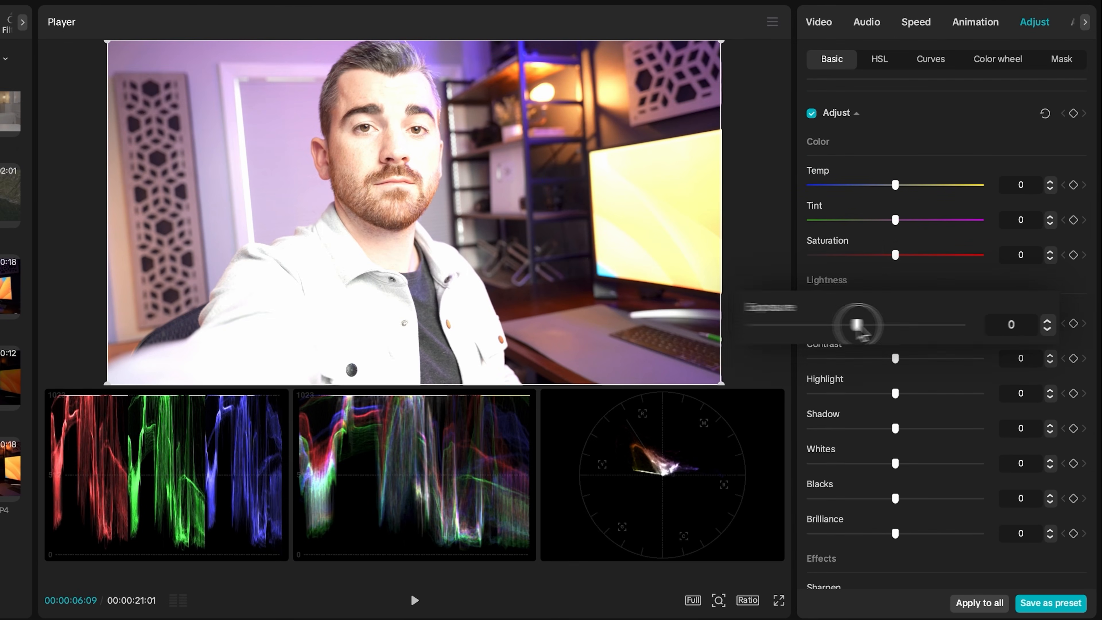
pyautogui.moveTo(896, 324); pyautogui.dragTo(861, 347)
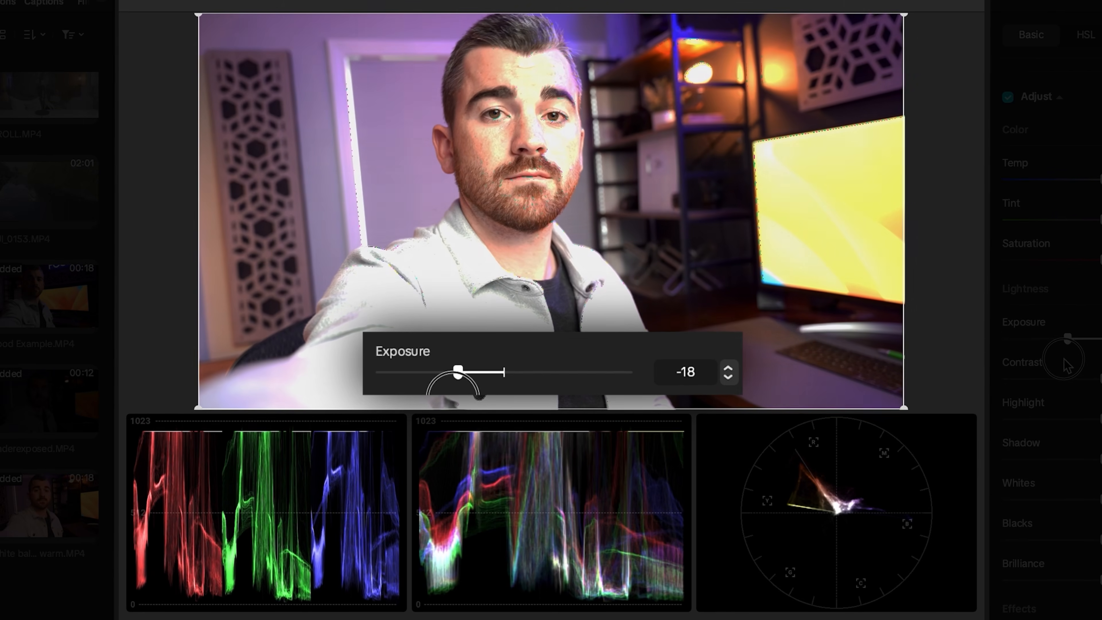
pyautogui.moveTo(1068, 367); pyautogui.dragTo(1047, 371)
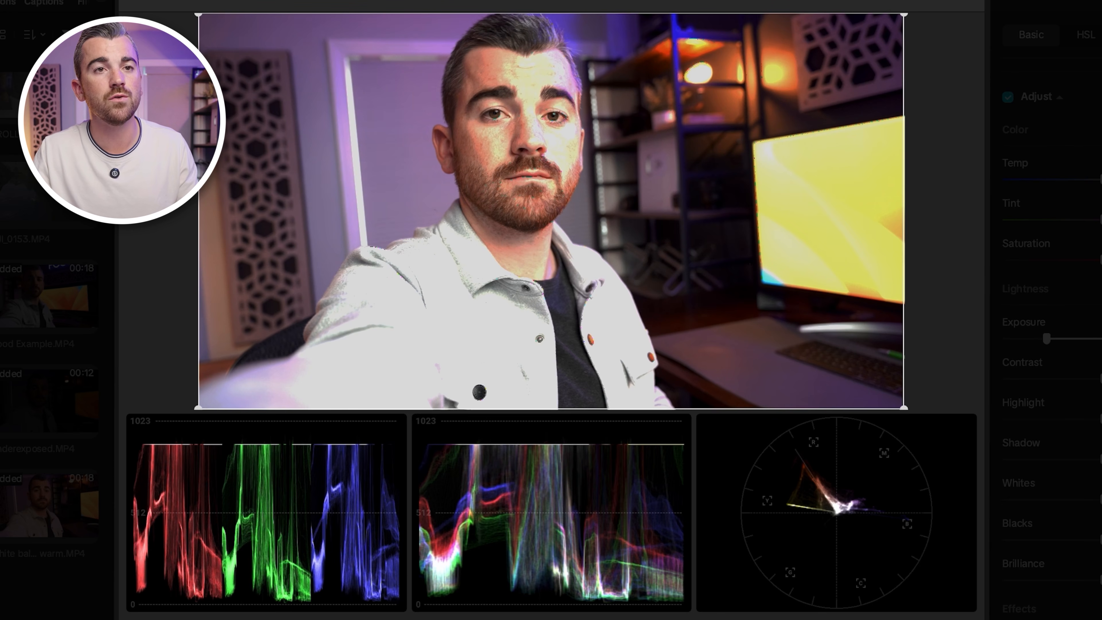
# Lower the overexposed clip's Highlight gradually to -18, -23 and further down.
pyautogui.moveTo(1101, 422); pyautogui.dragTo(1067, 420)
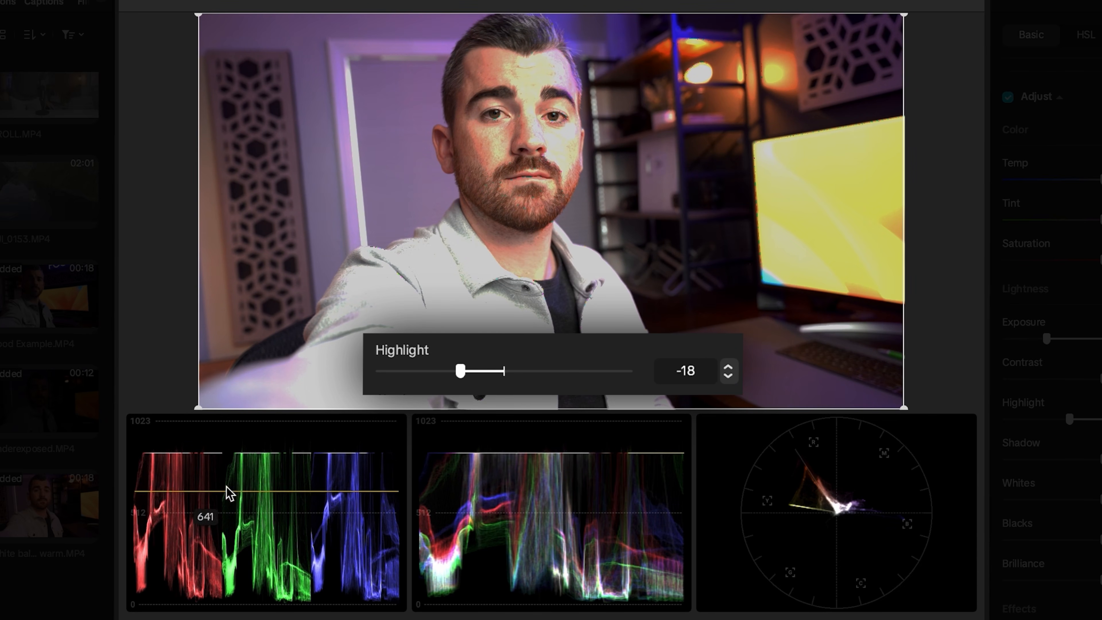
pyautogui.moveTo(1071, 420)
pyautogui.mouseDown()
pyautogui.moveTo(1100, 421)
pyautogui.moveTo(1040, 420)
pyautogui.moveTo(1101, 420)
pyautogui.moveTo(1059, 421)
pyautogui.mouseUp()
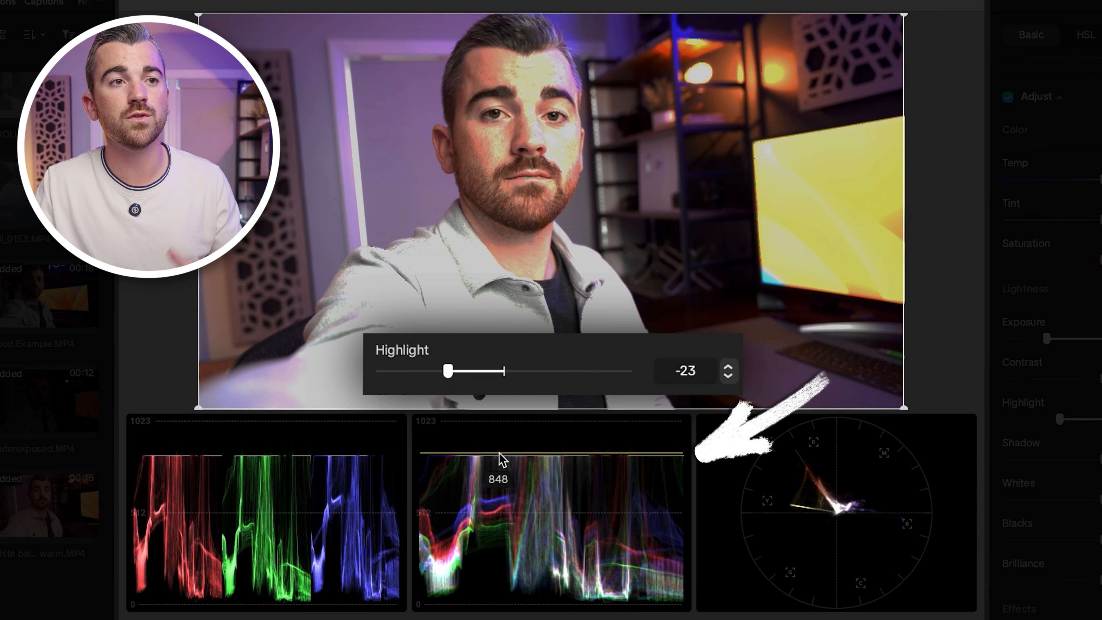
pyautogui.moveTo(1060, 422); pyautogui.dragTo(1032, 428)
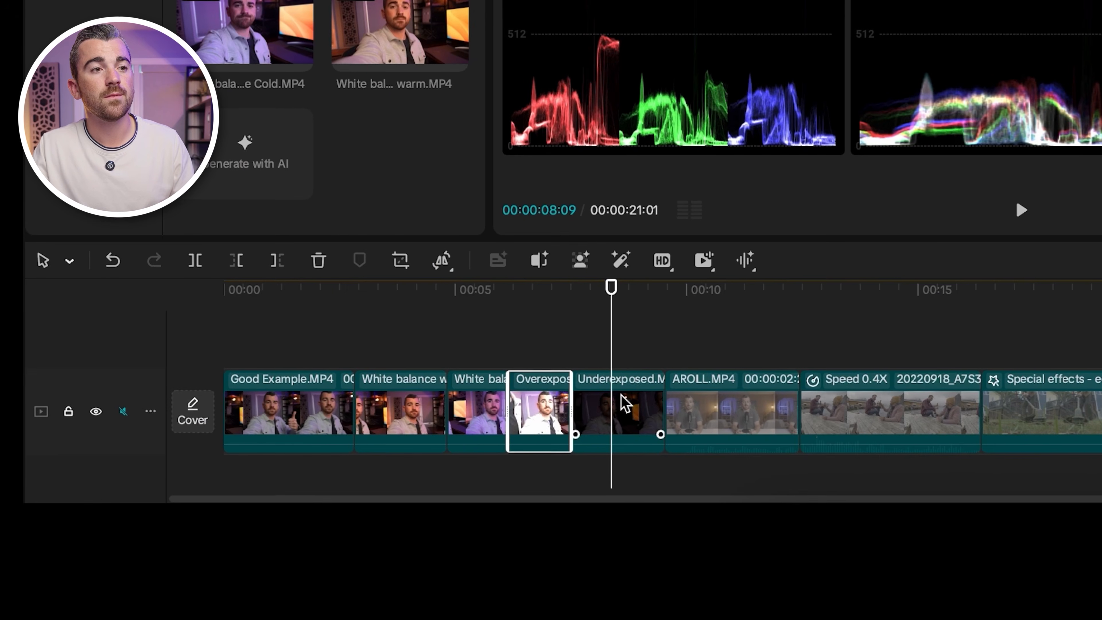
# Select the Underexposed.MP4 clip, raise its Exposure to about 21 and raise its Shadow value.
pyautogui.click(623, 406)
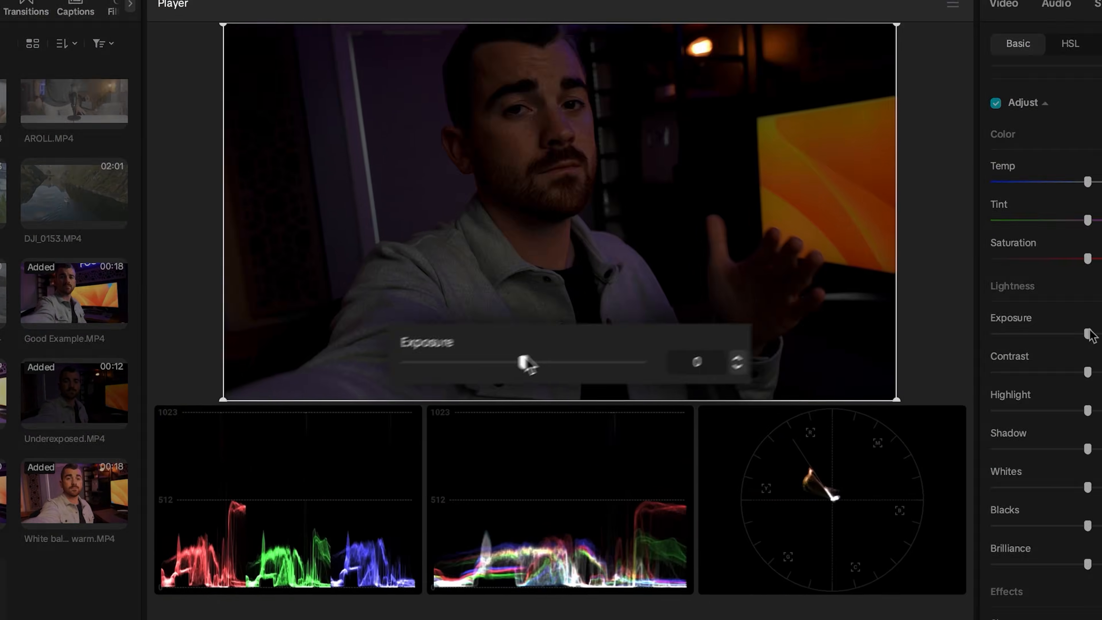
pyautogui.moveTo(1075, 345); pyautogui.dragTo(1101, 345)
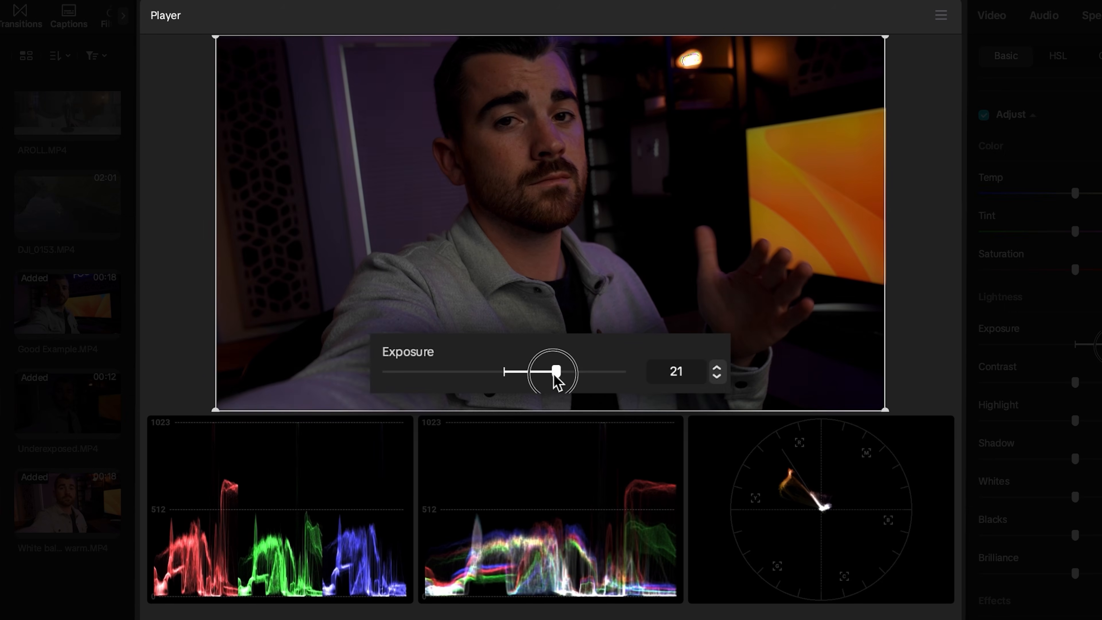
pyautogui.moveTo(1075, 459); pyautogui.dragTo(1101, 459)
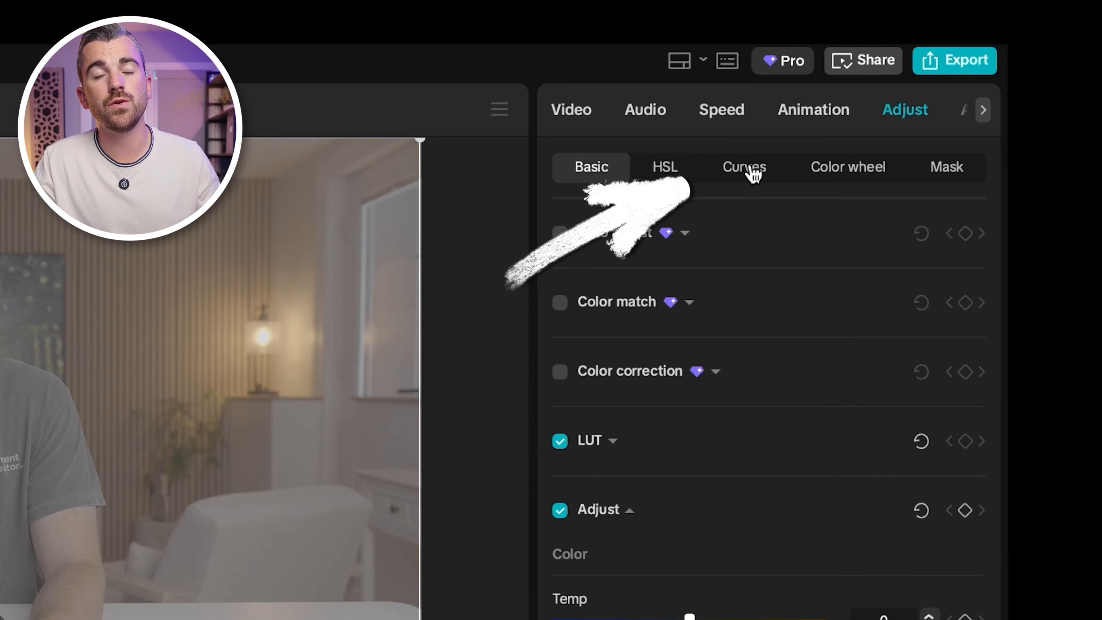
# Open the curve adjustments for the AROLL.MP4 clip and review the Luma, Red, Green and Blue curves.
pyautogui.click(747, 173)
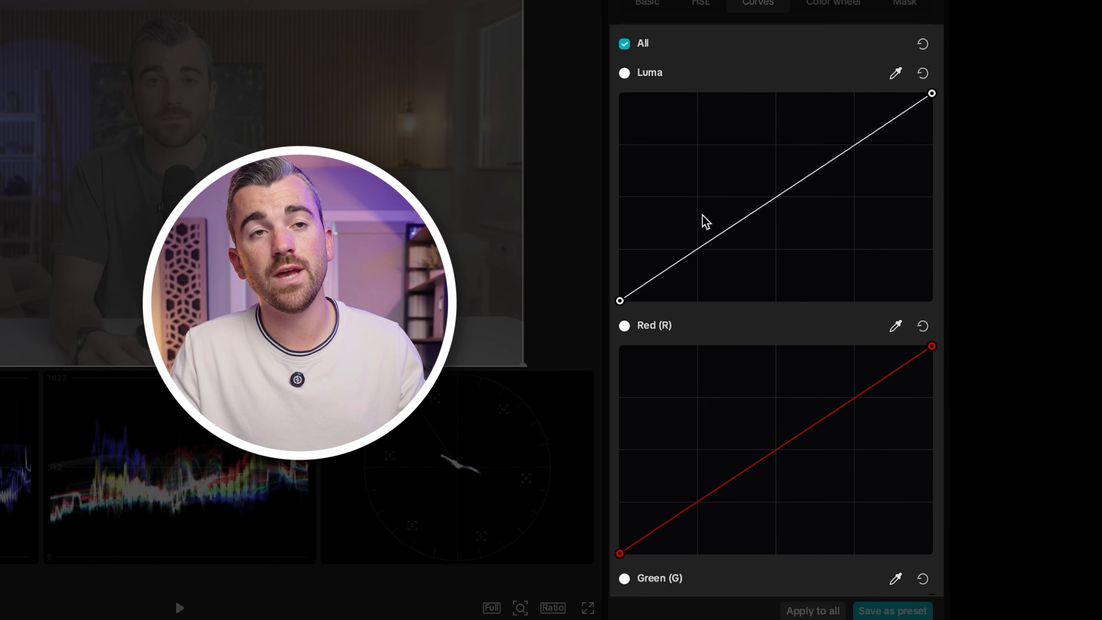
pyautogui.scroll(-10, 706, 221)
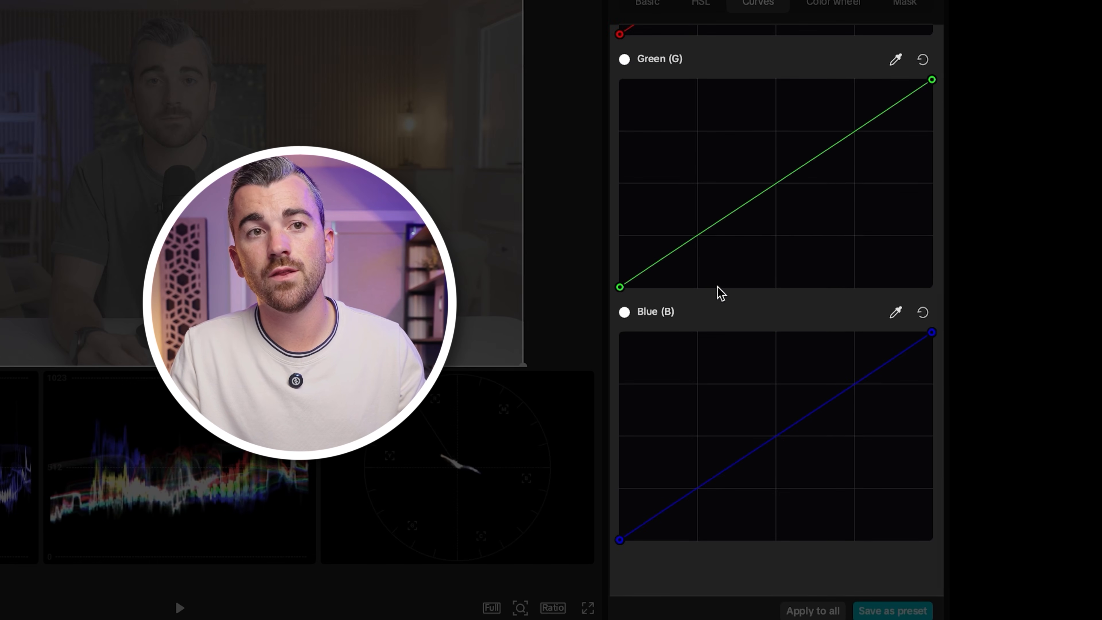
pyautogui.scroll(10, 790, 391)
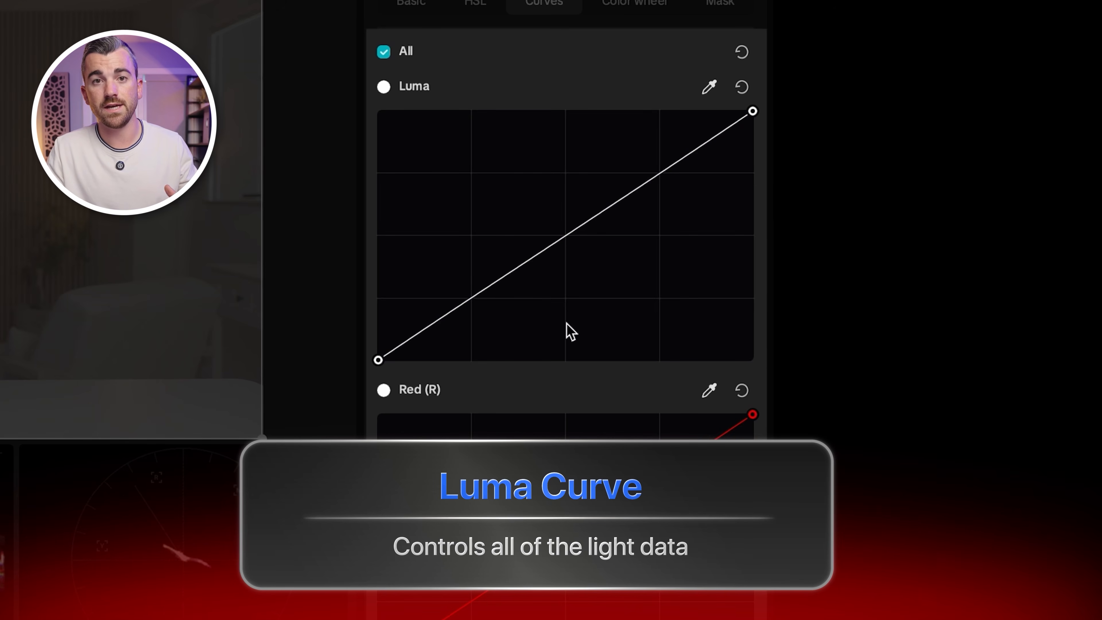
pyautogui.scroll(-8, 569, 330)
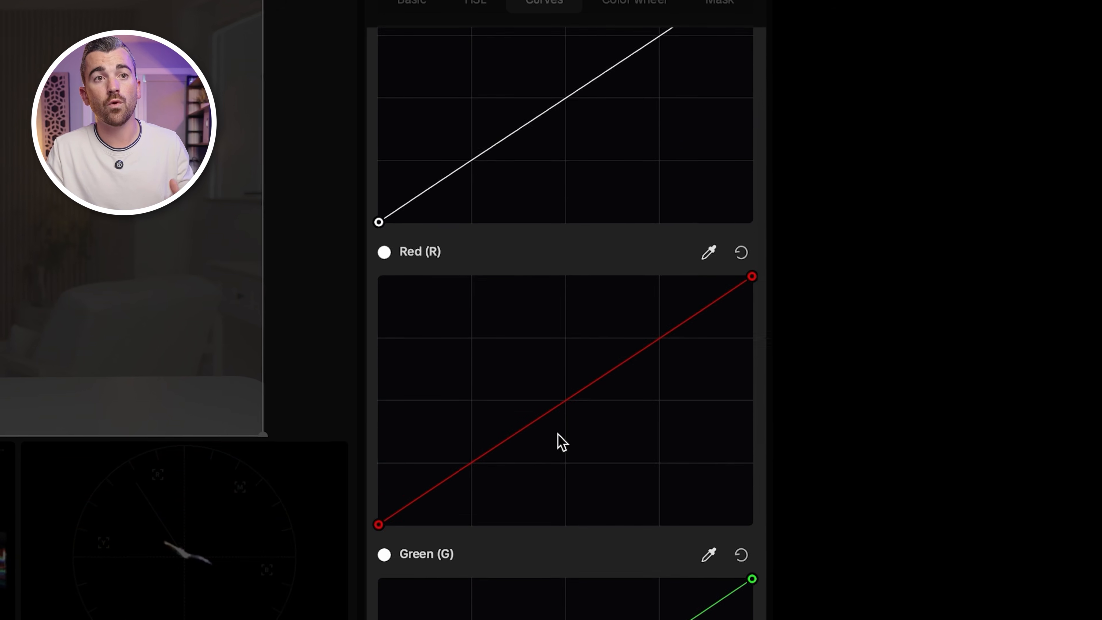
pyautogui.scroll(-3, 570, 478)
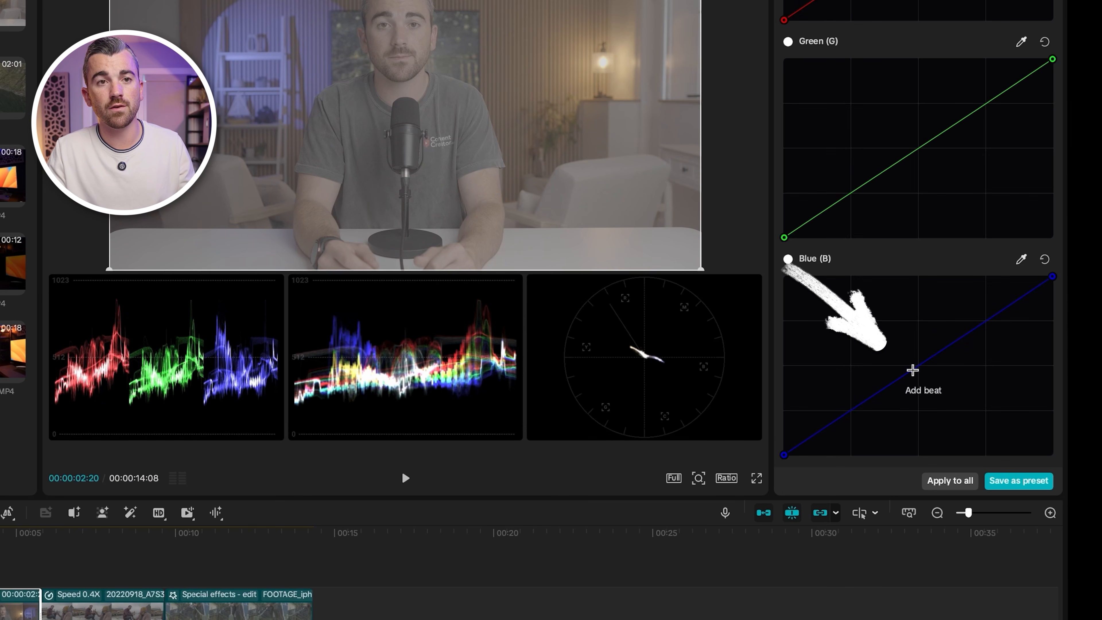
# Try pulling down a midpoint on the Blue curve, and lowering and raising a midpoint on the Luma curve.
pyautogui.click(917, 372)
pyautogui.moveTo(918, 372); pyautogui.dragTo(922, 403)
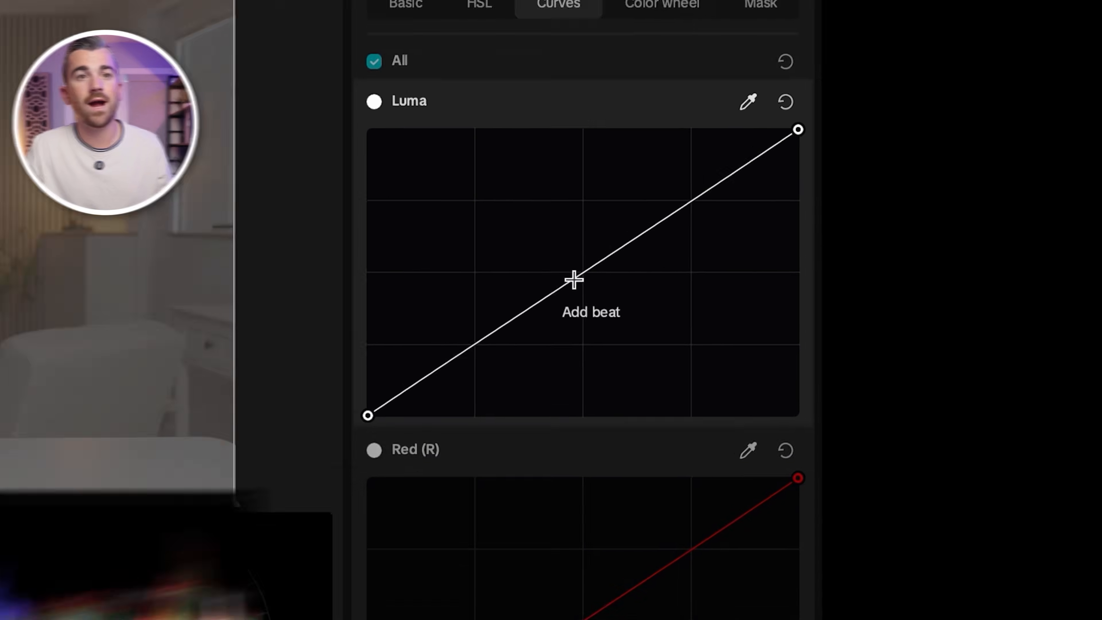
pyautogui.moveTo(576, 316); pyautogui.dragTo(589, 353)
pyautogui.moveTo(566, 234); pyautogui.dragTo(558, 207)
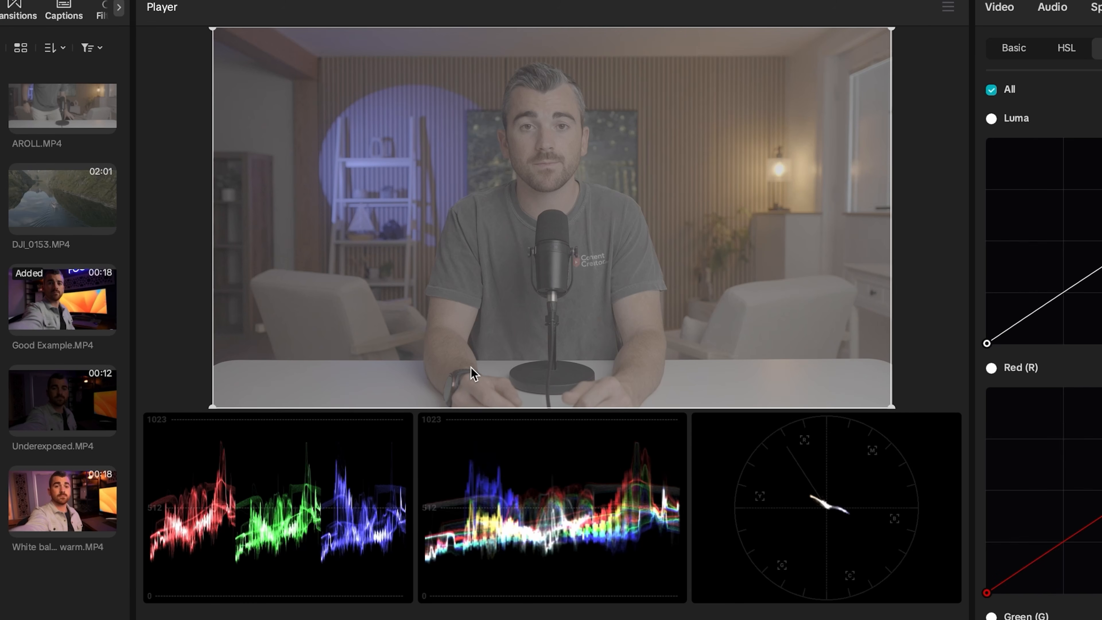
# Shift the Luma curve's black point inward along the base until the waveform's shadows reach near 0.
pyautogui.moveTo(472, 516)
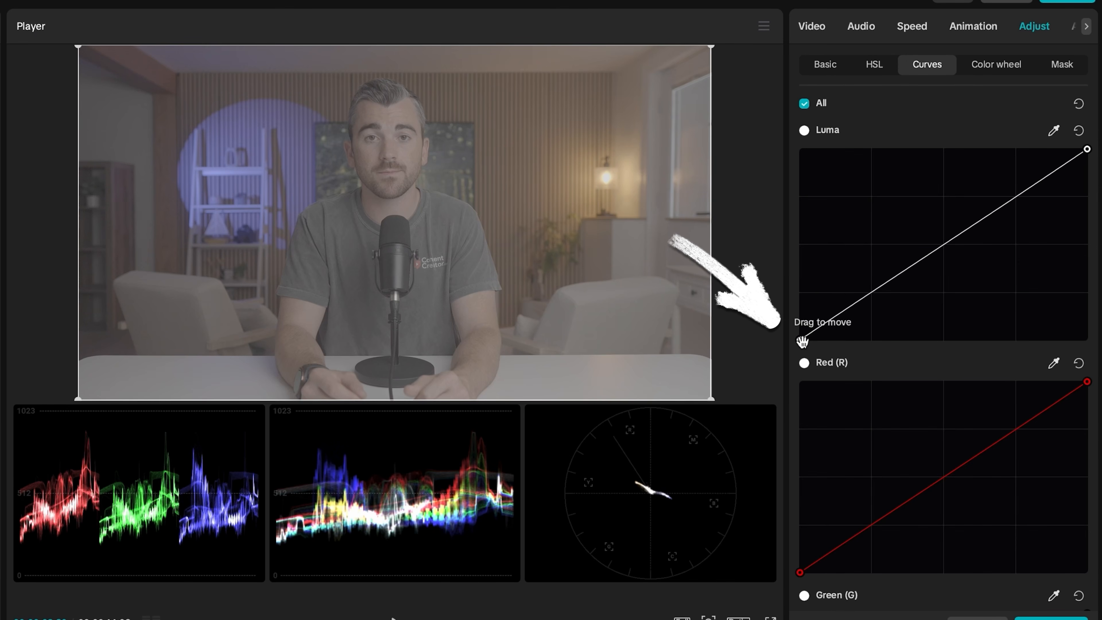
pyautogui.moveTo(800, 341)
pyautogui.mouseDown()
pyautogui.moveTo(811, 362)
pyautogui.moveTo(857, 390)
pyautogui.mouseUp()
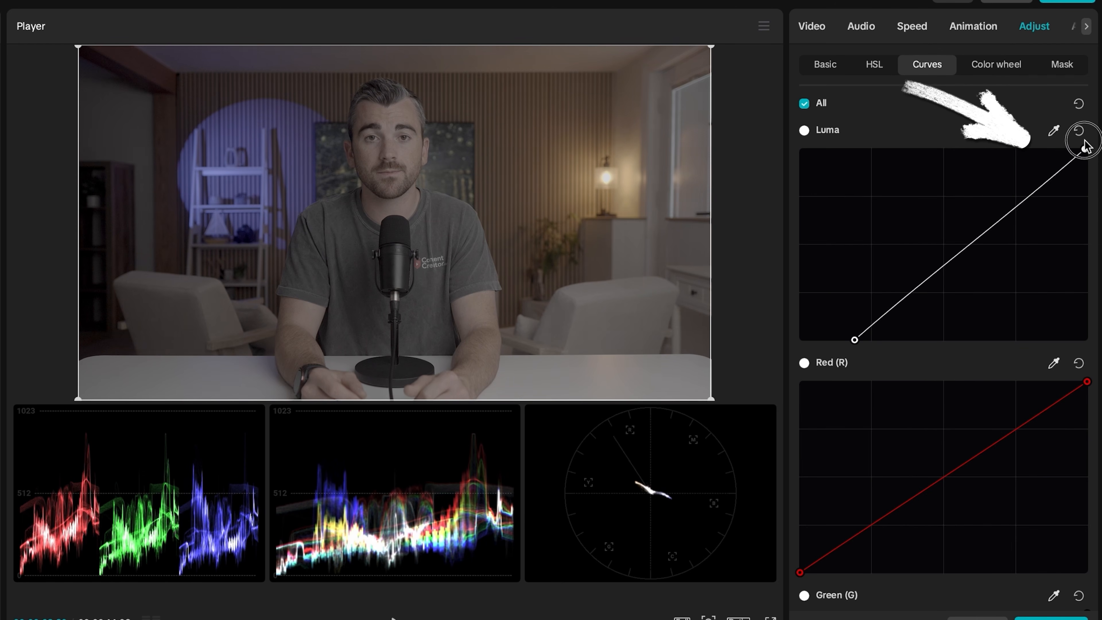
# Shift the Luma curve's white point inward along the upper edge until the waveform's highlights reach near 1023.
pyautogui.moveTo(1074, 144); pyautogui.dragTo(1021, 128)
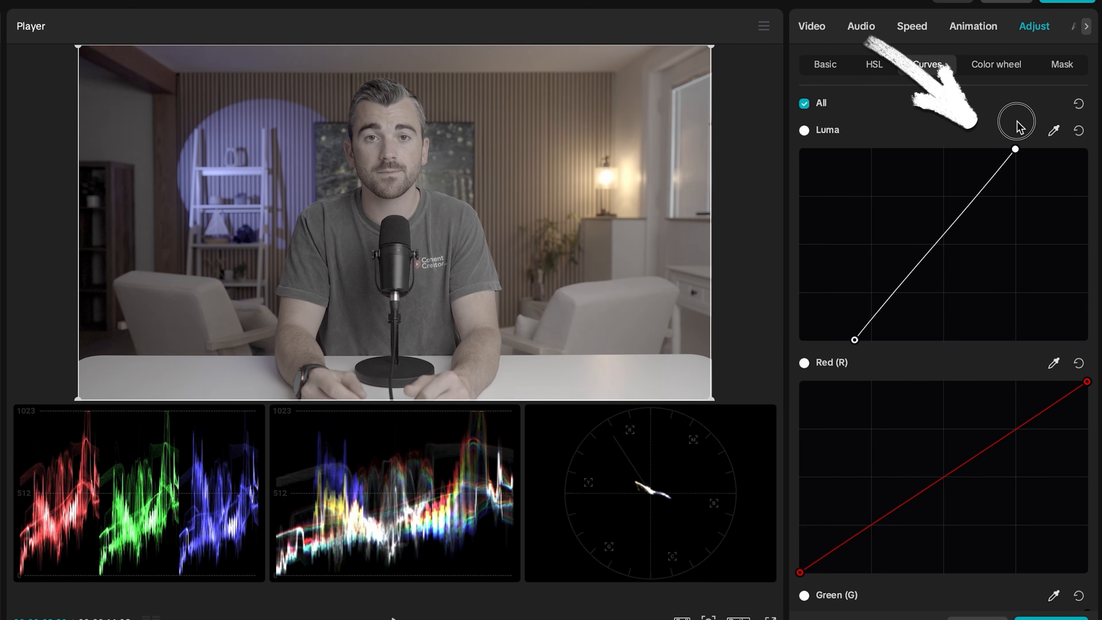
pyautogui.moveTo(1016, 123); pyautogui.dragTo(1013, 122)
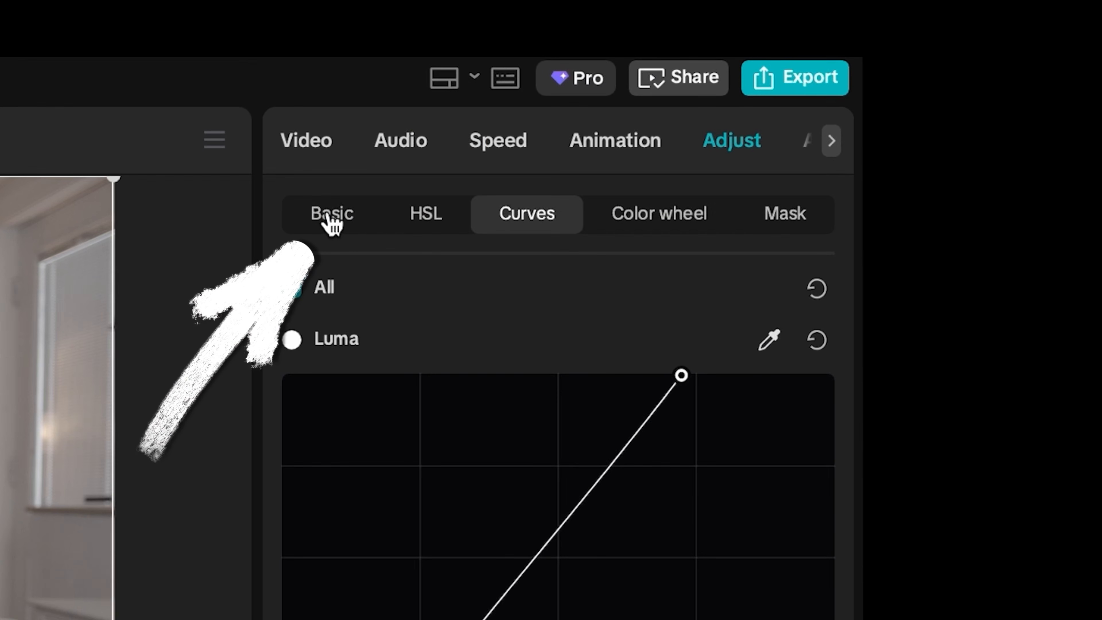
# Set the AROLL clip's basic Saturation to 50 and Contrast to 18, and compare the picture with and without the contrast.
pyautogui.click(331, 219)
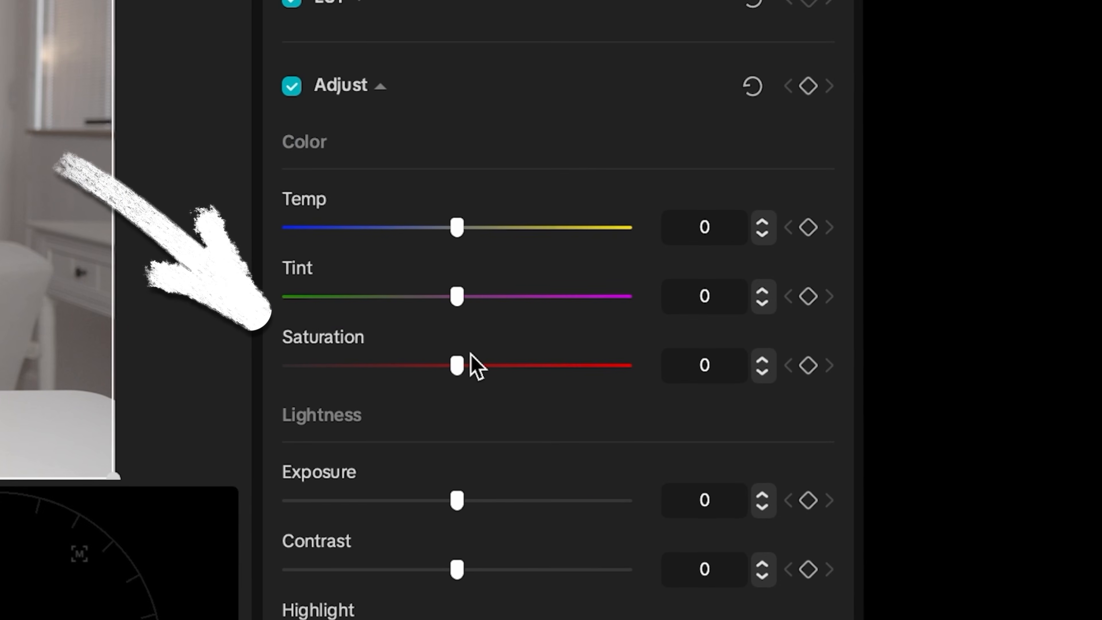
pyautogui.moveTo(458, 367); pyautogui.dragTo(504, 367)
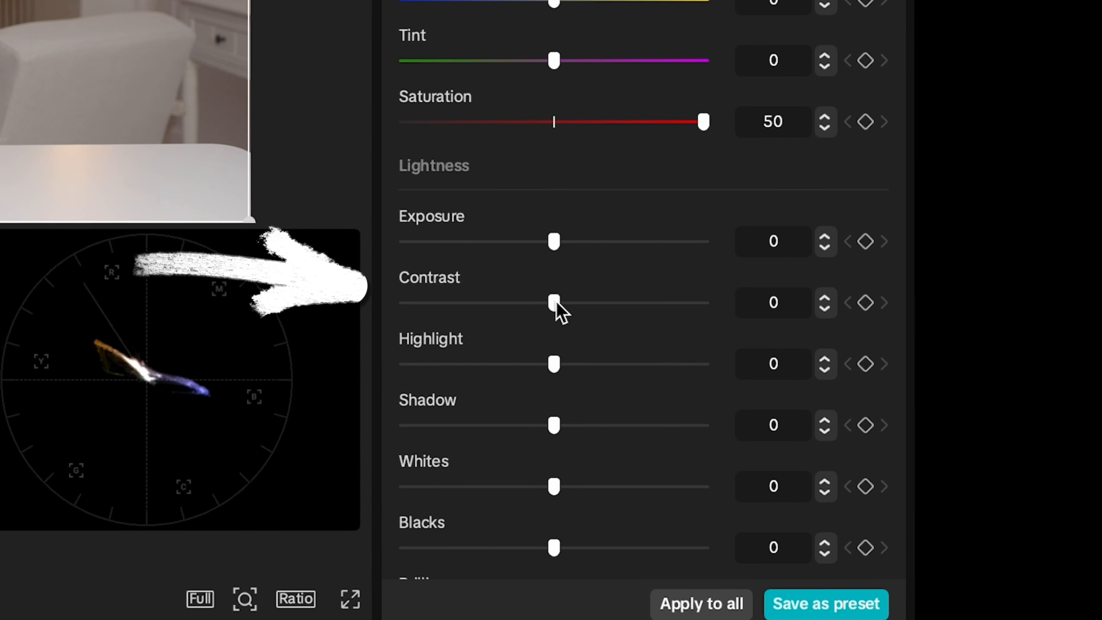
pyautogui.click(555, 302)
pyautogui.moveTo(567, 307); pyautogui.dragTo(595, 307)
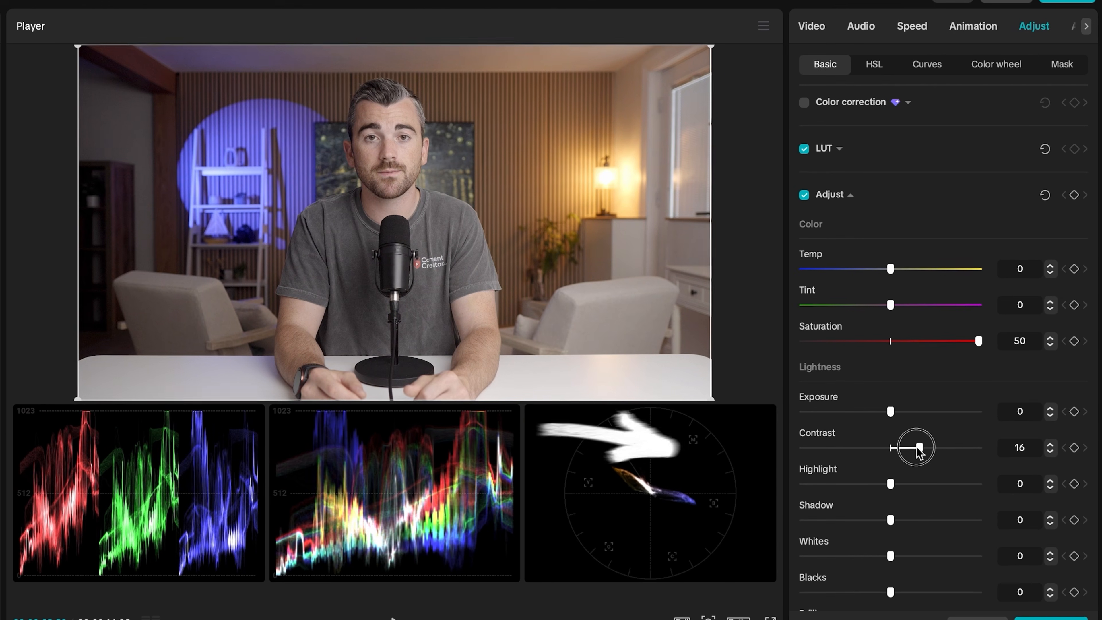
pyautogui.moveTo(916, 448); pyautogui.dragTo(924, 449)
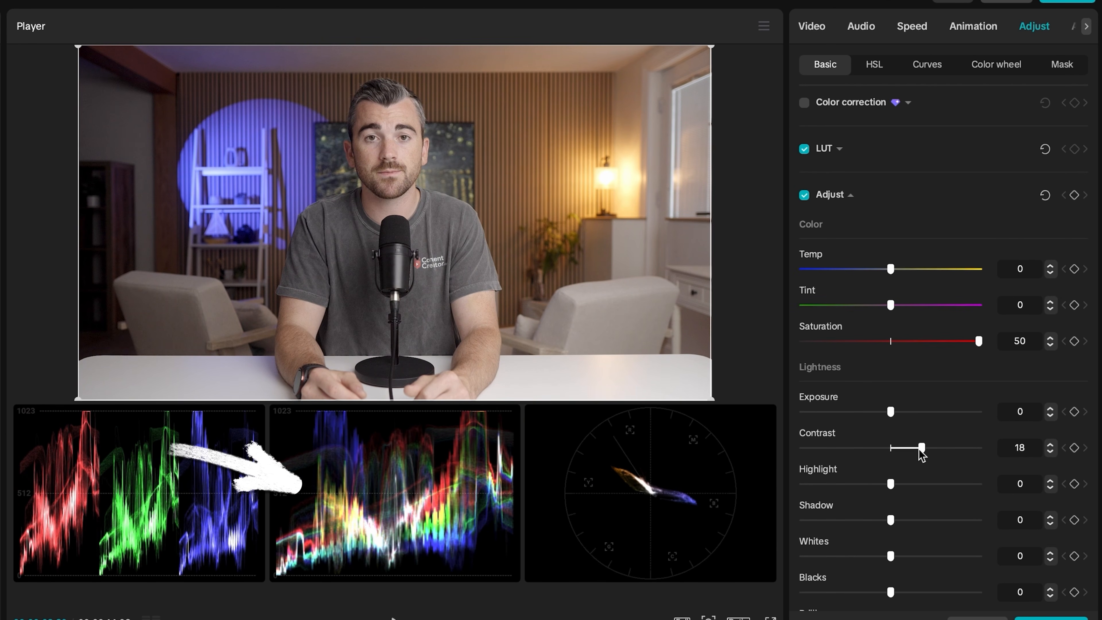
pyautogui.press('super+z')
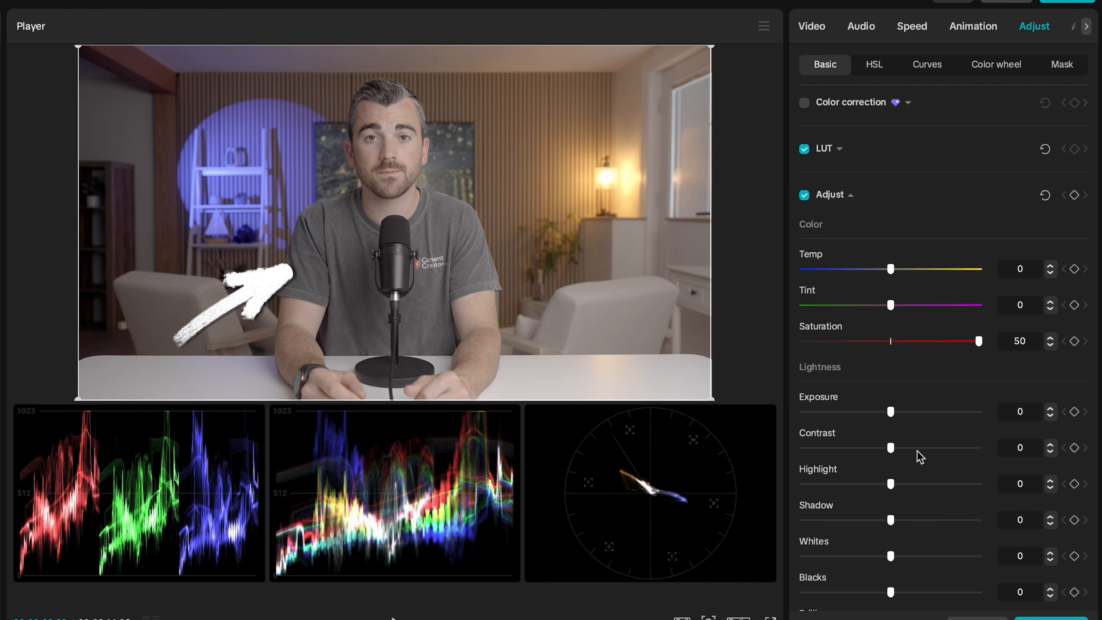
pyautogui.press('super+shift+z')
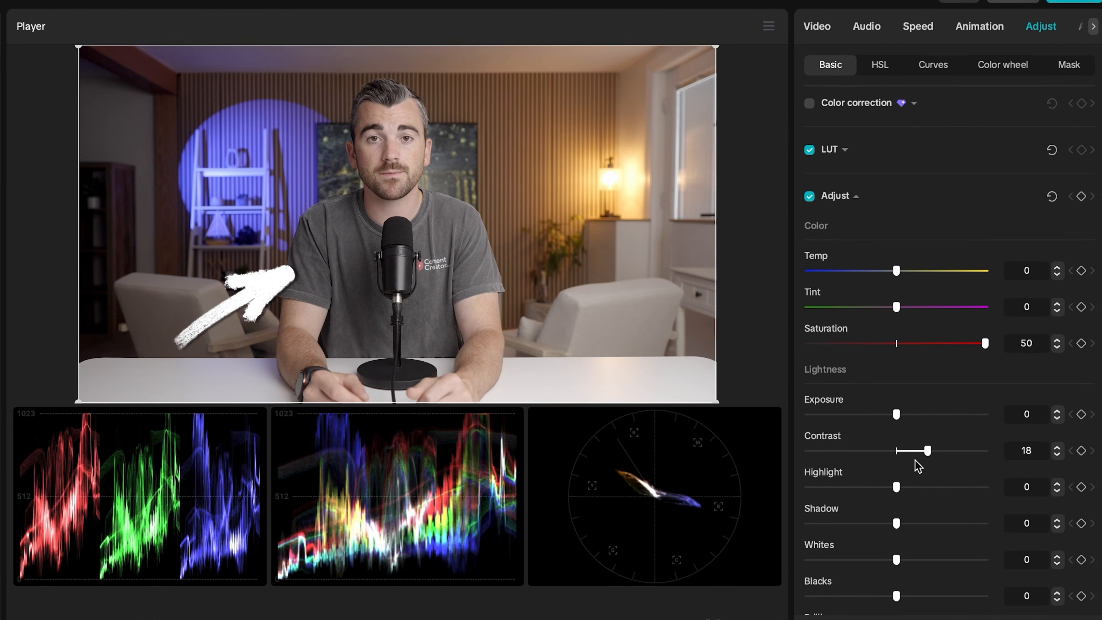
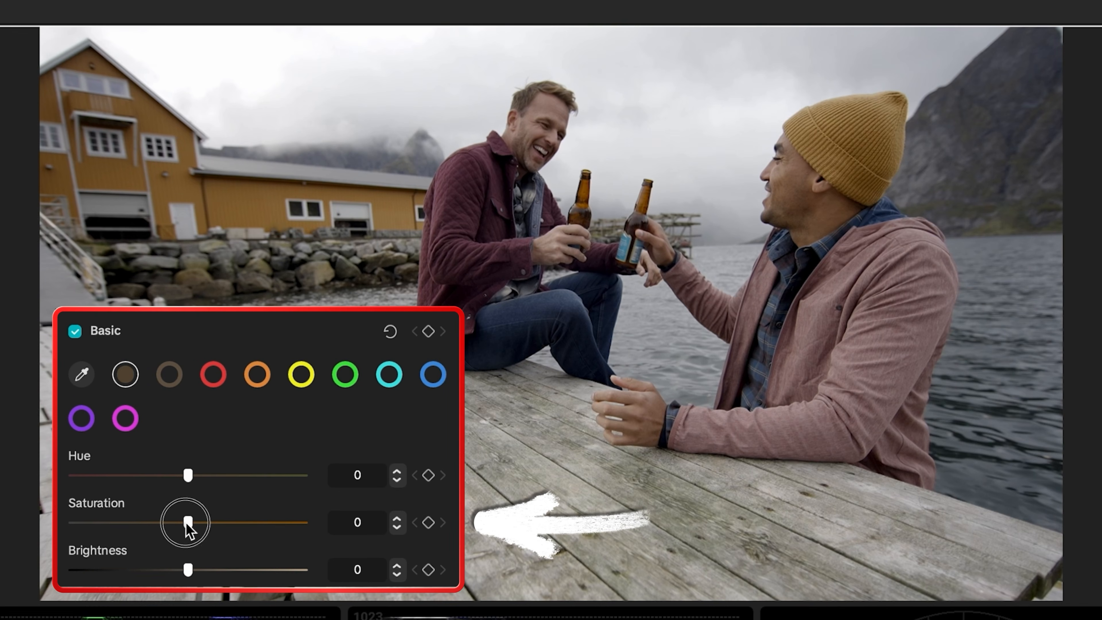
# Try desaturating the sampled orange-brown colour in HSL, and set its Saturation to 50 and Brightness to 19.
pyautogui.moveTo(186, 523)
pyautogui.mouseDown()
pyautogui.moveTo(86, 526)
pyautogui.moveTo(185, 544)
pyautogui.mouseUp()
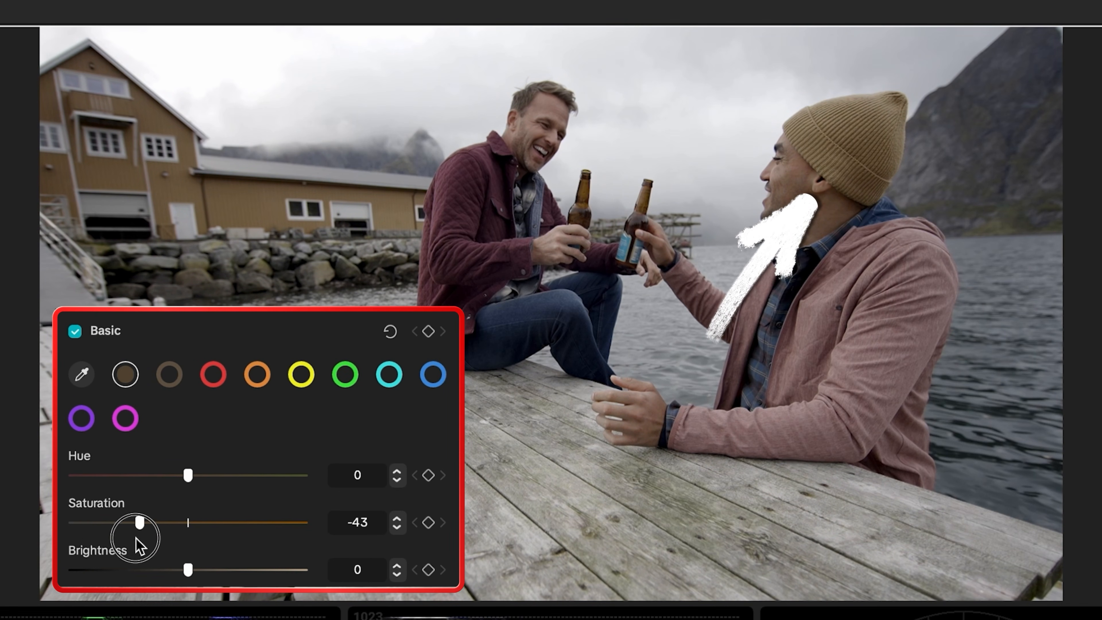
pyautogui.moveTo(173, 560); pyautogui.dragTo(242, 550)
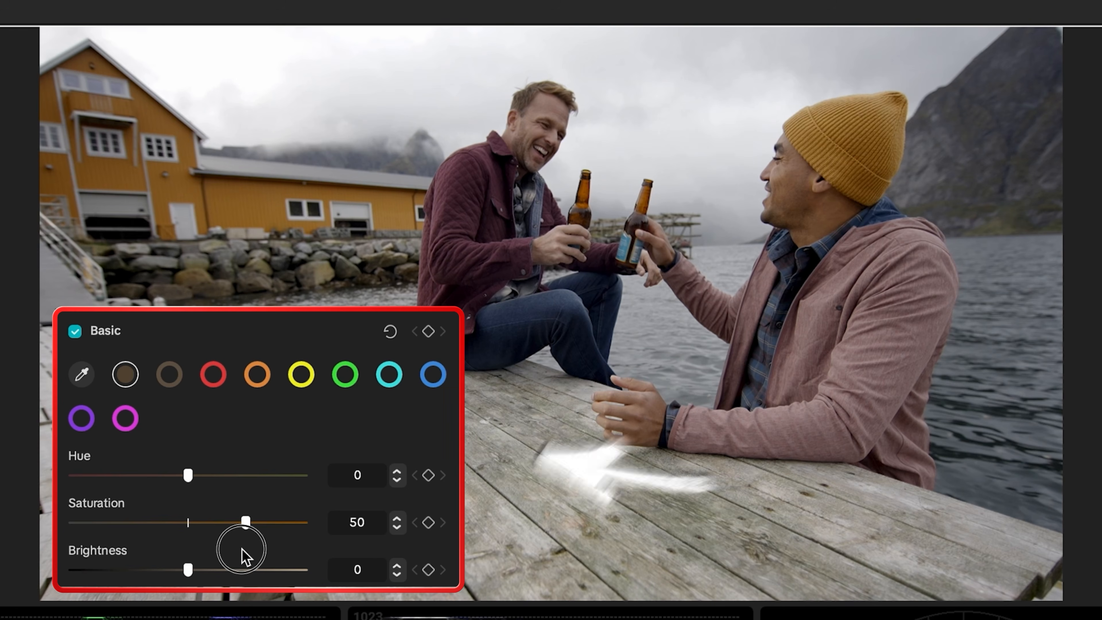
pyautogui.moveTo(189, 569)
pyautogui.mouseDown()
pyautogui.moveTo(301, 570)
pyautogui.moveTo(217, 570)
pyautogui.mouseUp()
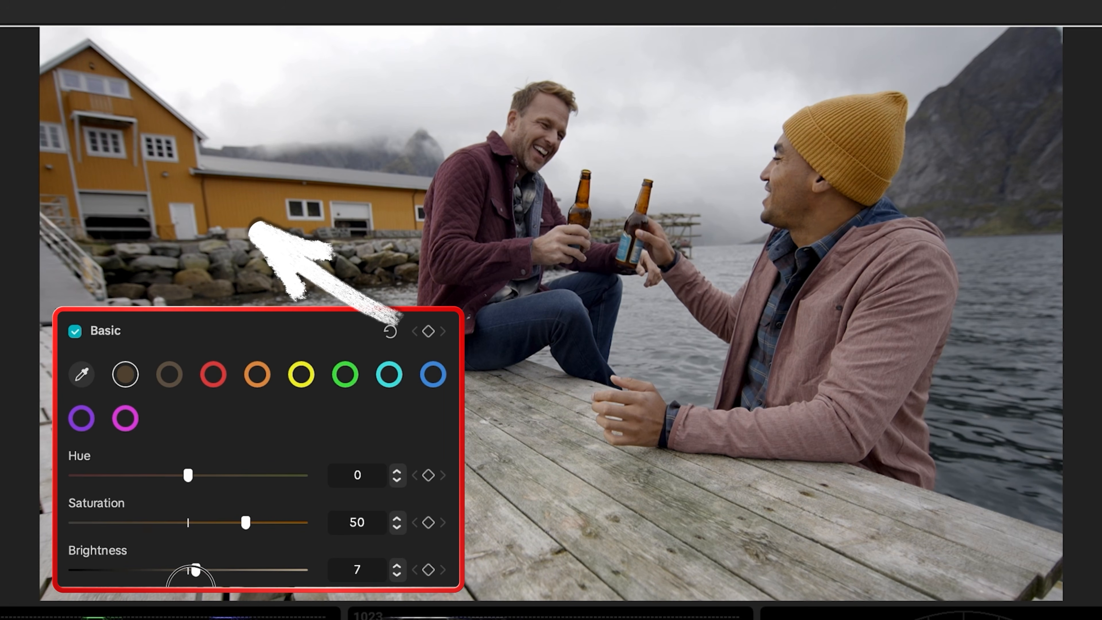
pyautogui.moveTo(291, 571)
pyautogui.mouseDown()
pyautogui.moveTo(72, 570)
pyautogui.moveTo(193, 570)
pyautogui.mouseUp()
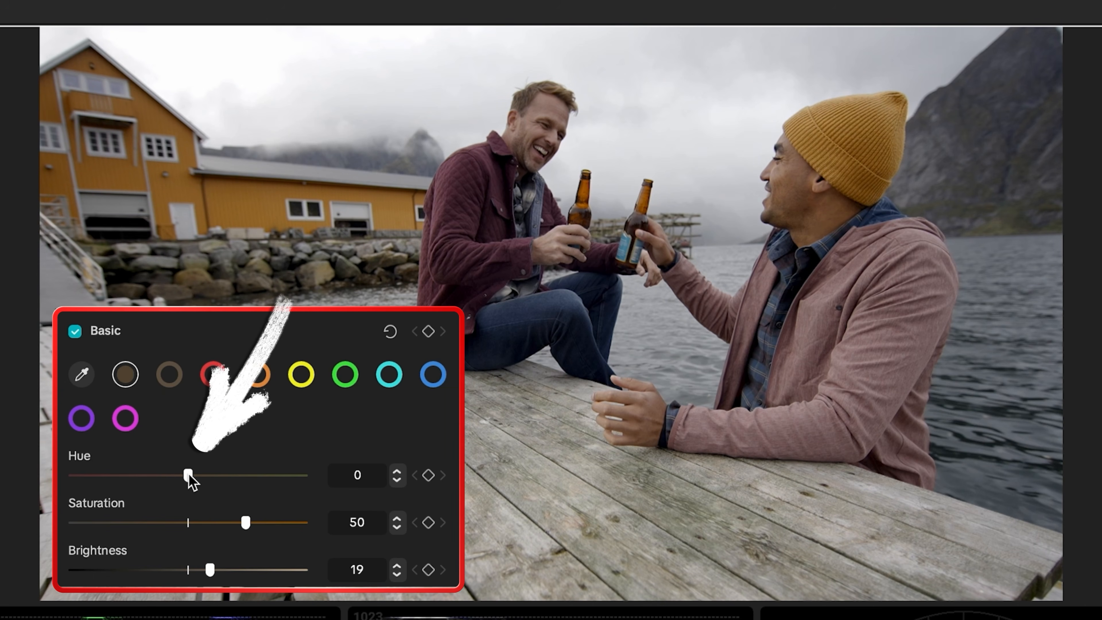
# Shift the sampled orange-brown colour's Hue toward yellow, trying about 73 and about 41.
pyautogui.moveTo(187, 475)
pyautogui.mouseDown()
pyautogui.moveTo(90, 490)
pyautogui.moveTo(172, 506)
pyautogui.mouseUp()
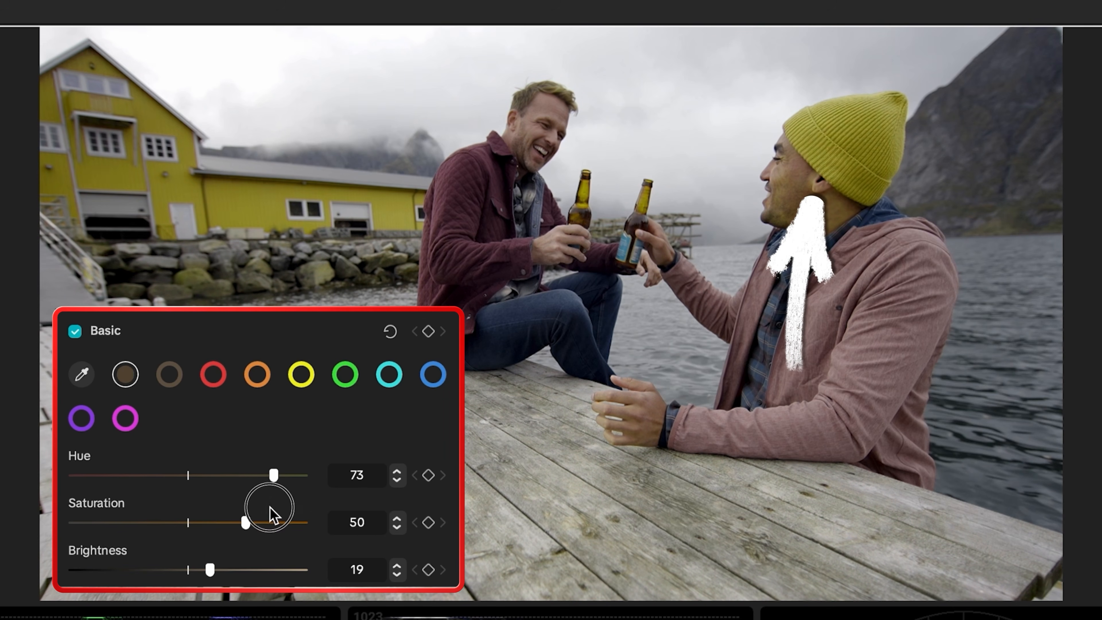
pyautogui.moveTo(276, 504); pyautogui.dragTo(231, 517)
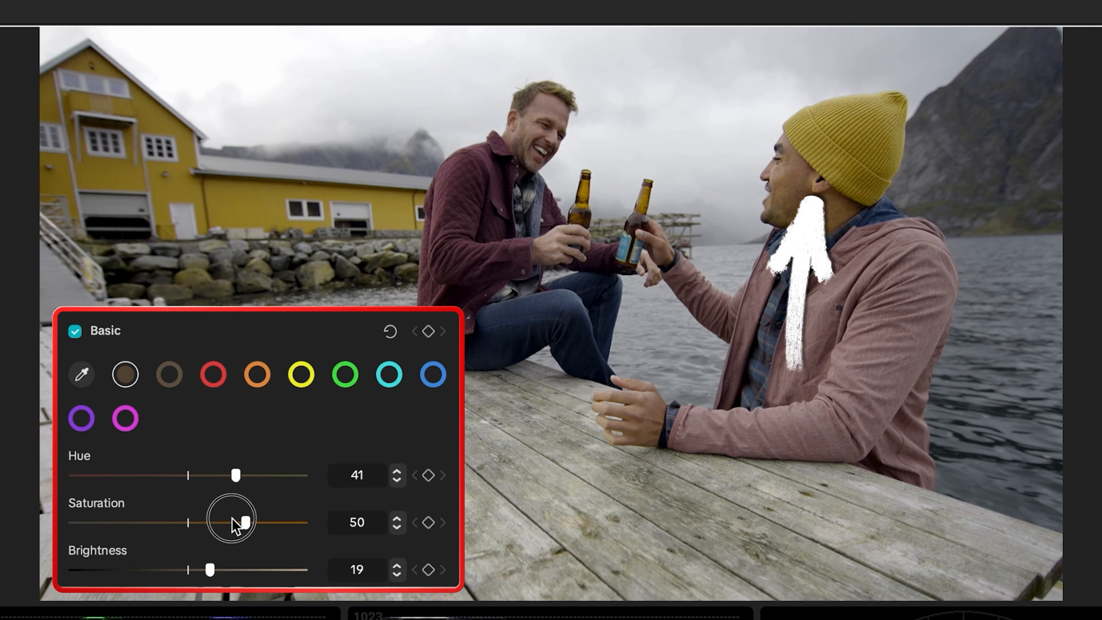
pyautogui.moveTo(272, 514); pyautogui.dragTo(211, 523)
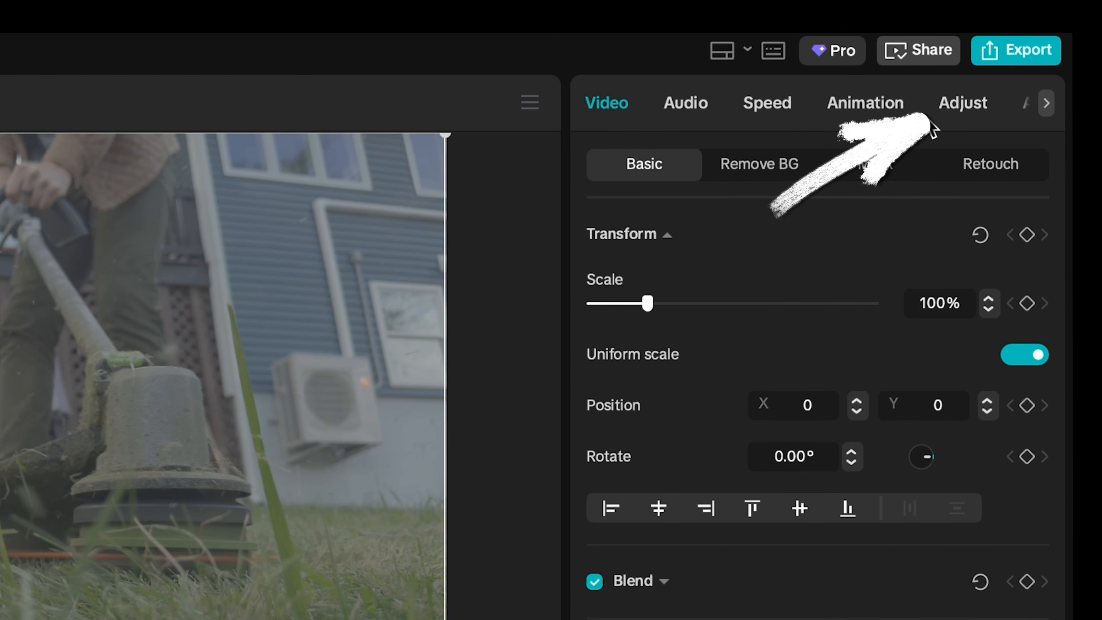
# Apply the Apple Log Lut.cube LUT to the flat grass-trimming clip, previewing the other LUTs in the list.
pyautogui.click(960, 105)
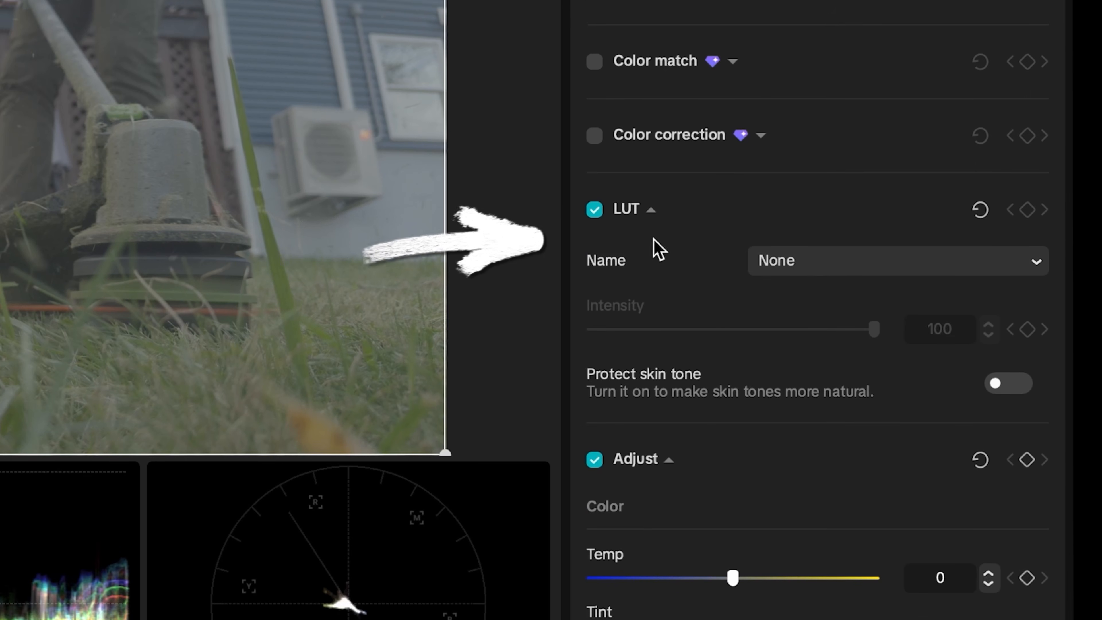
pyautogui.click(806, 260)
pyautogui.scroll(-2, 764, 582)
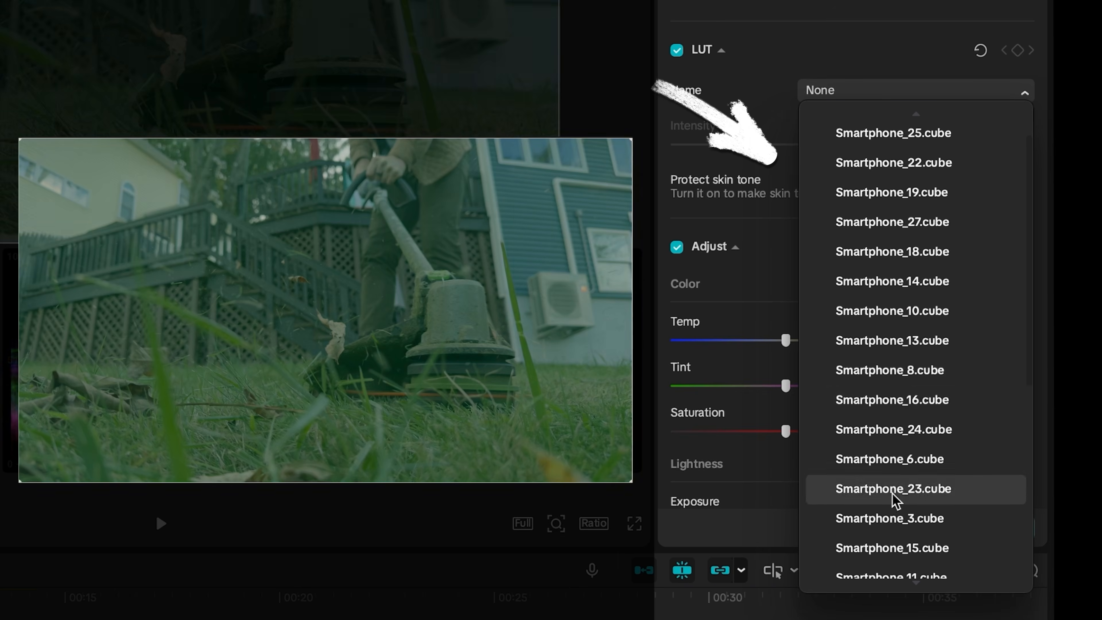
pyautogui.scroll(-4, 896, 492)
pyautogui.scroll(-1, 868, 547)
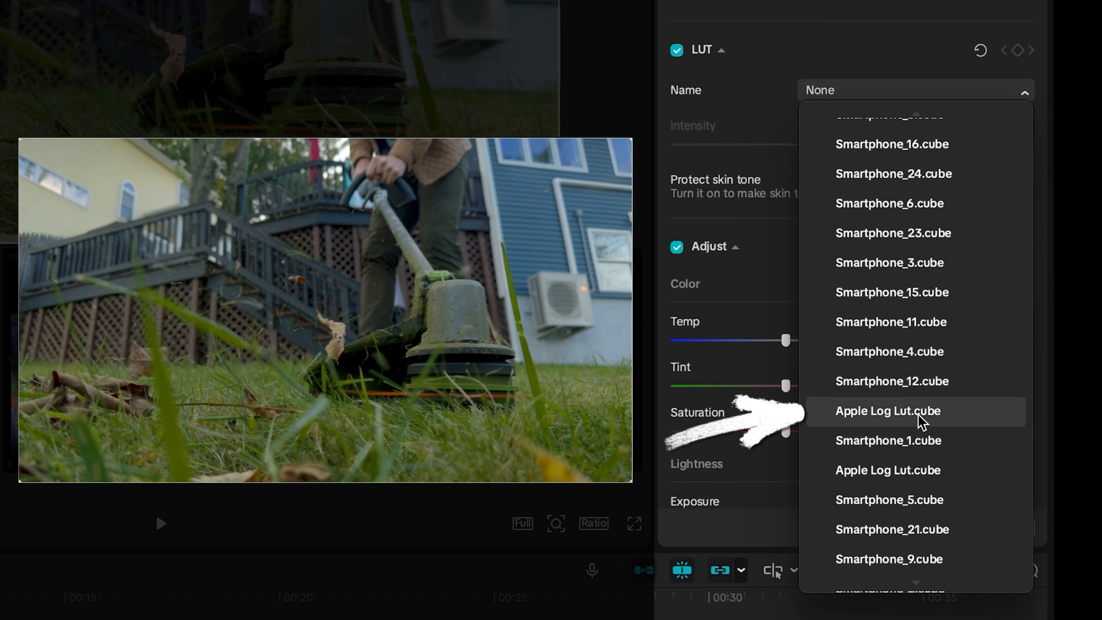
pyautogui.click(919, 416)
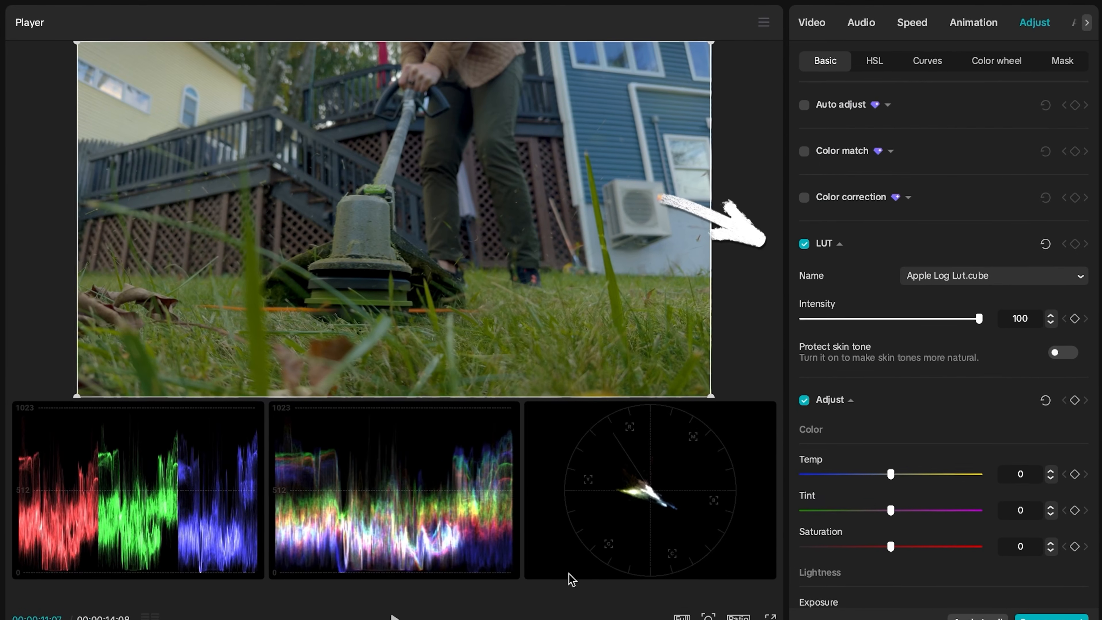
# Review the grass-trimming clip's basic adjustments and warm its Temp to 8.
pyautogui.scroll(-10, 785, 508)
pyautogui.scroll(10, 830, 495)
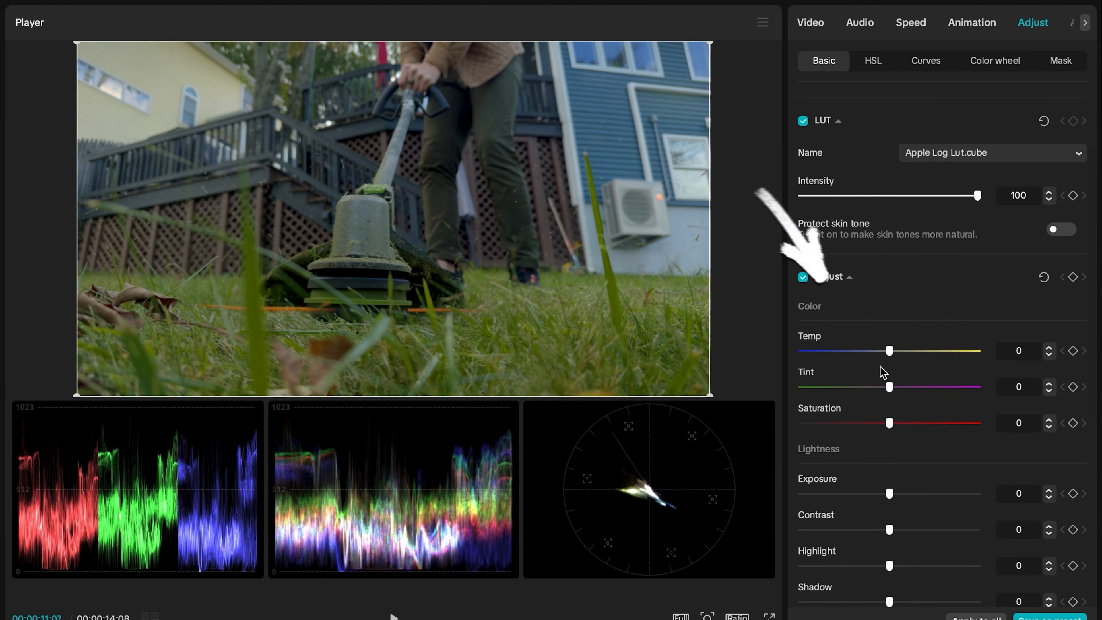
pyautogui.moveTo(890, 355); pyautogui.dragTo(897, 355)
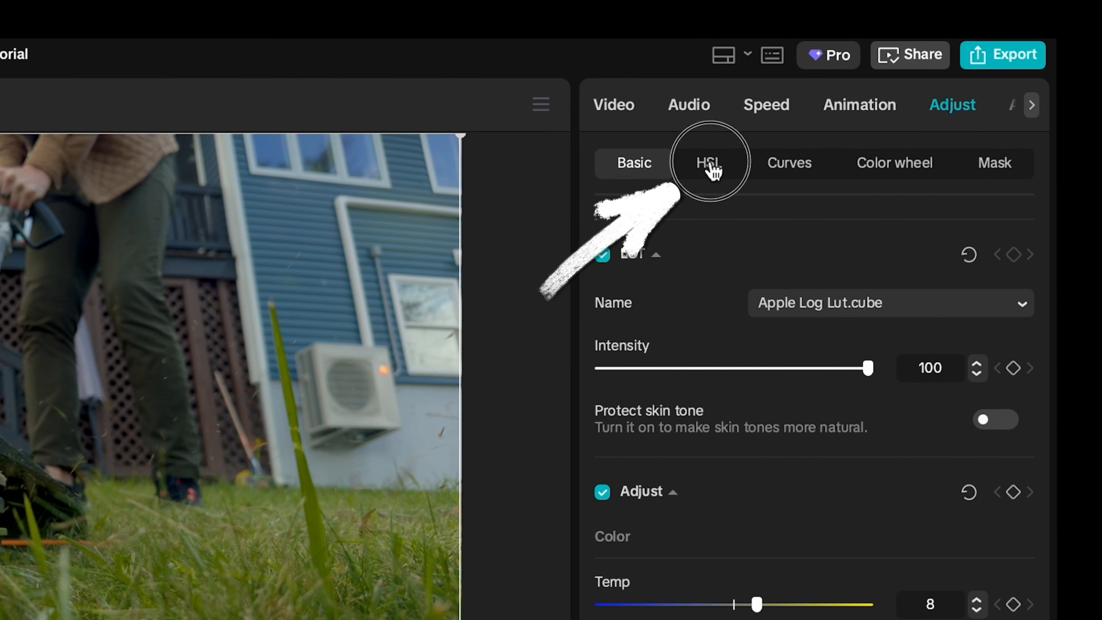
# Sample the grass colour from the picture for HSL and fine-tune the sampled colour.
pyautogui.click(711, 164)
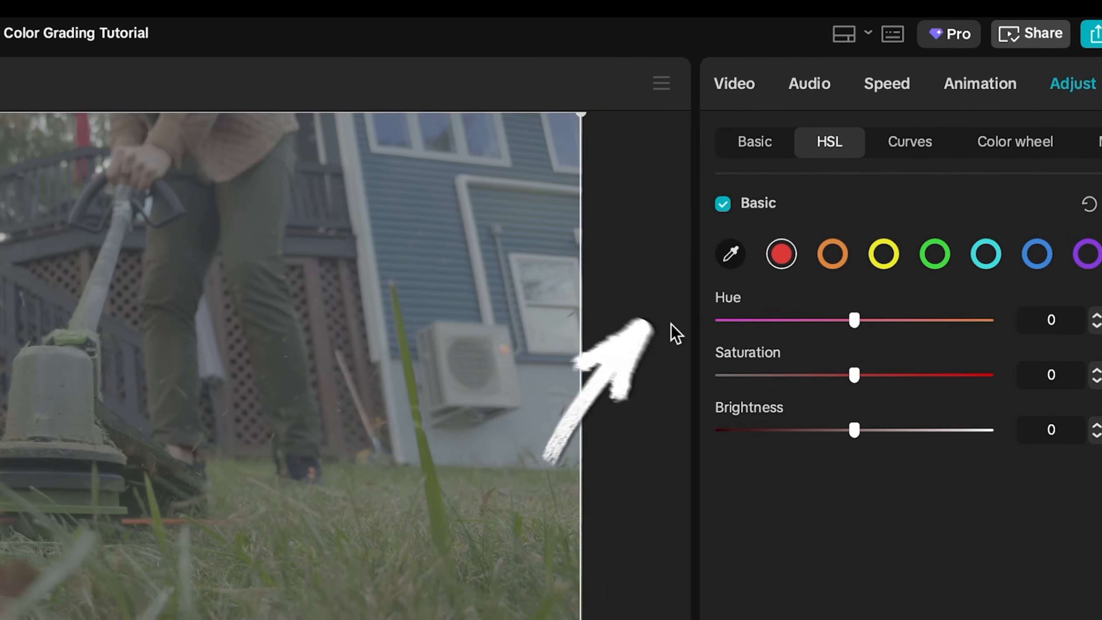
pyautogui.click(730, 253)
pyautogui.click(438, 512)
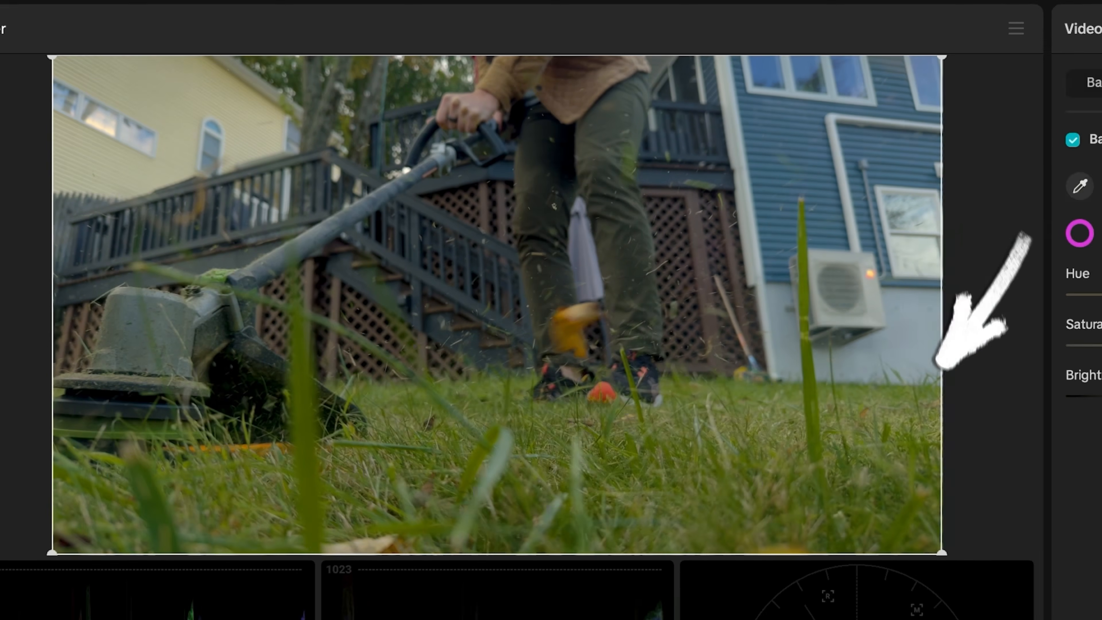
pyautogui.moveTo(844, 338); pyautogui.dragTo(903, 340)
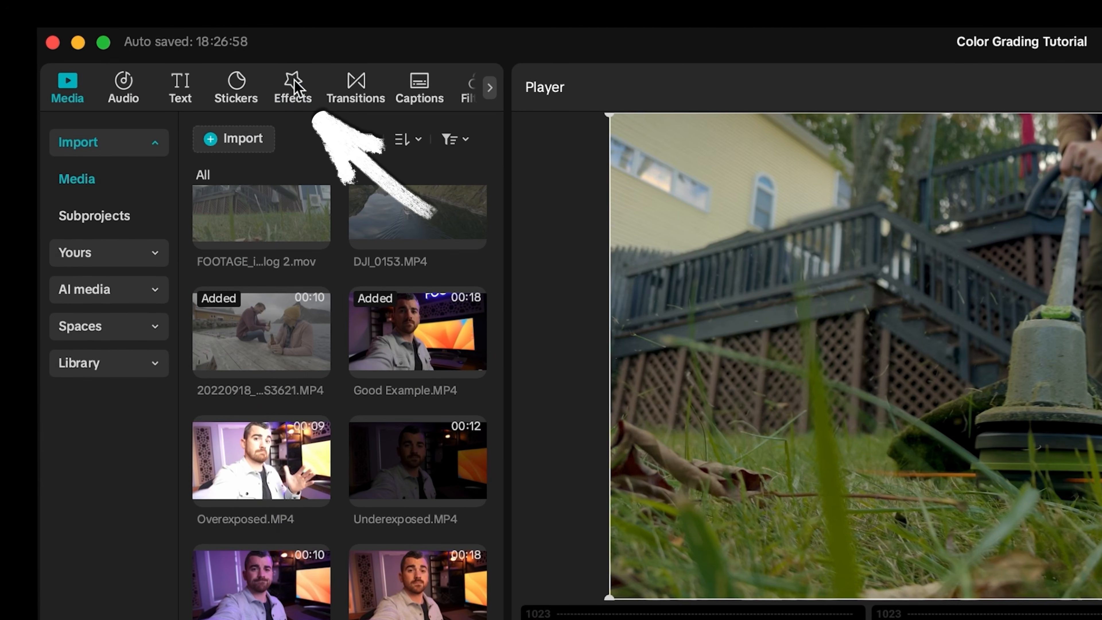
# Find the Luminance video effect using the LUMINANCE search and apply it to the grass-trimming clip.
pyautogui.click(294, 83)
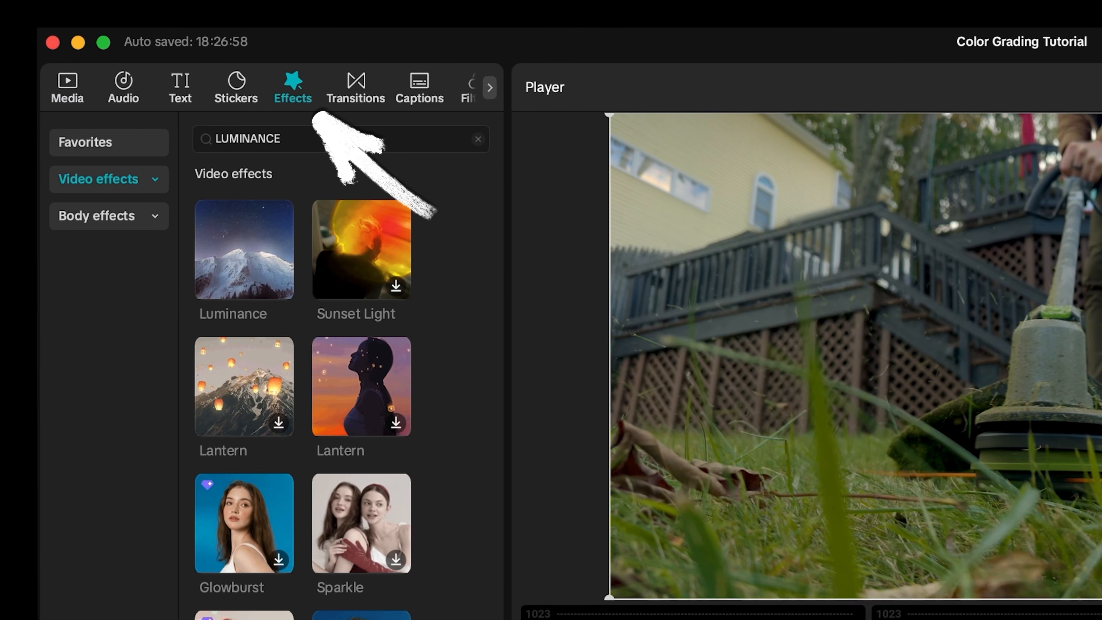
pyautogui.doubleClick(254, 139)
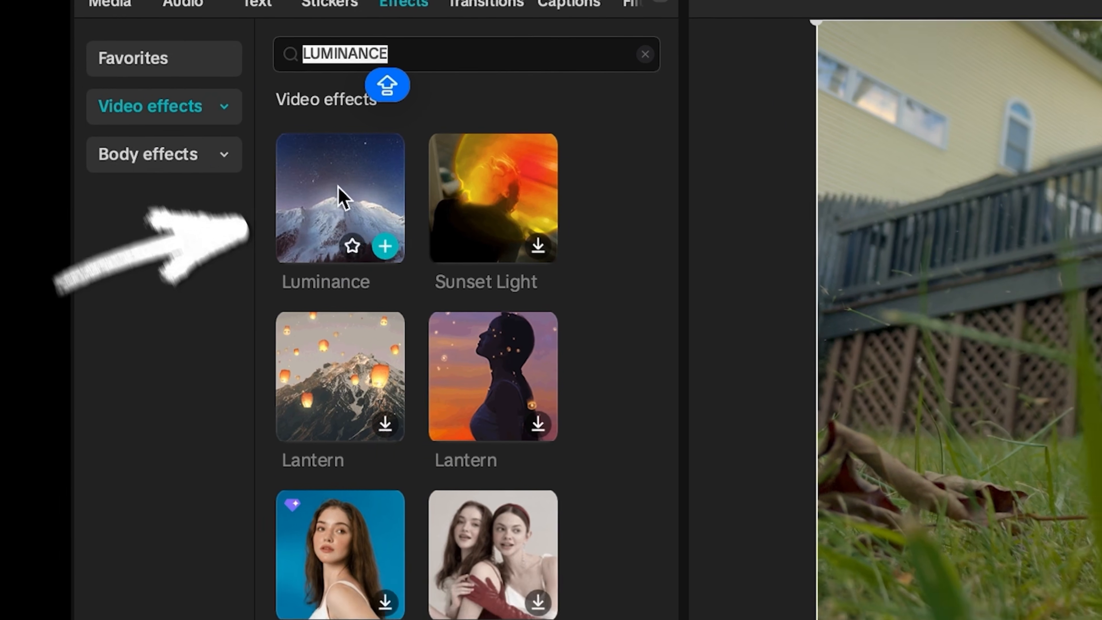
pyautogui.moveTo(361, 242); pyautogui.dragTo(621, 360)
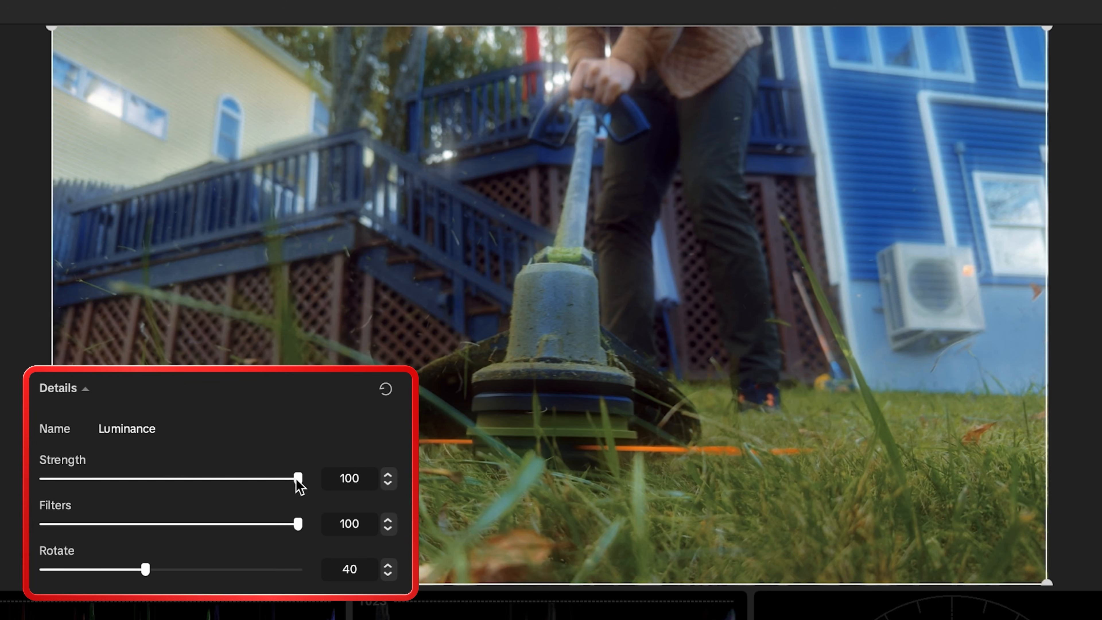
# Lower the Luminance effect's Filters to 0 and try its Strength at low, 45 and higher settings.
pyautogui.moveTo(135, 531); pyautogui.dragTo(373, 589)
pyautogui.moveTo(178, 568); pyautogui.dragTo(50, 552)
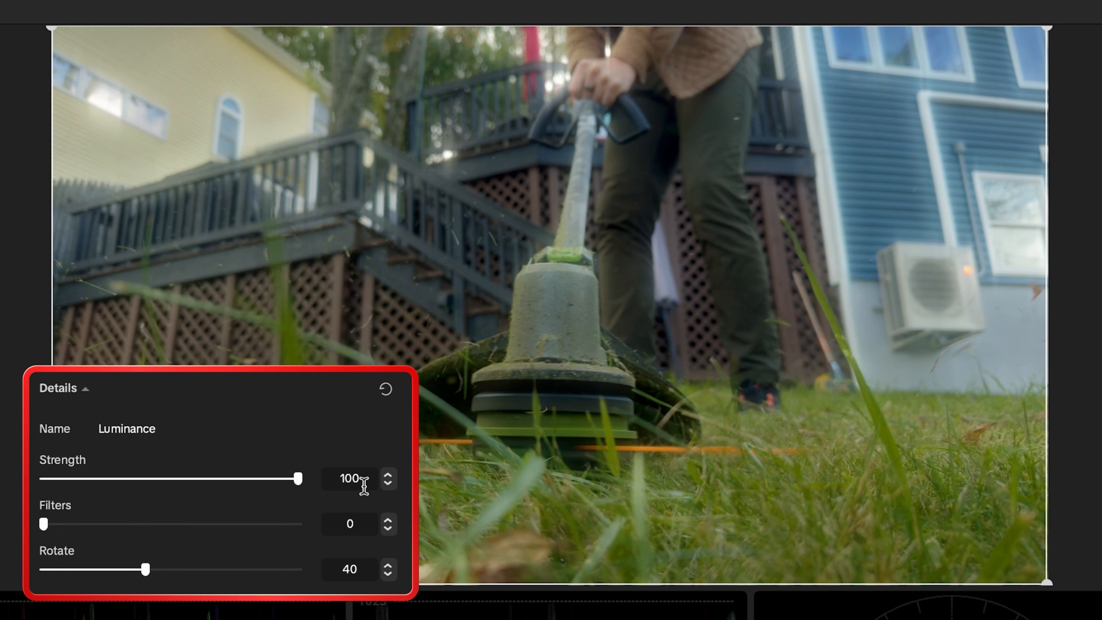
pyautogui.moveTo(293, 481); pyautogui.dragTo(43, 478)
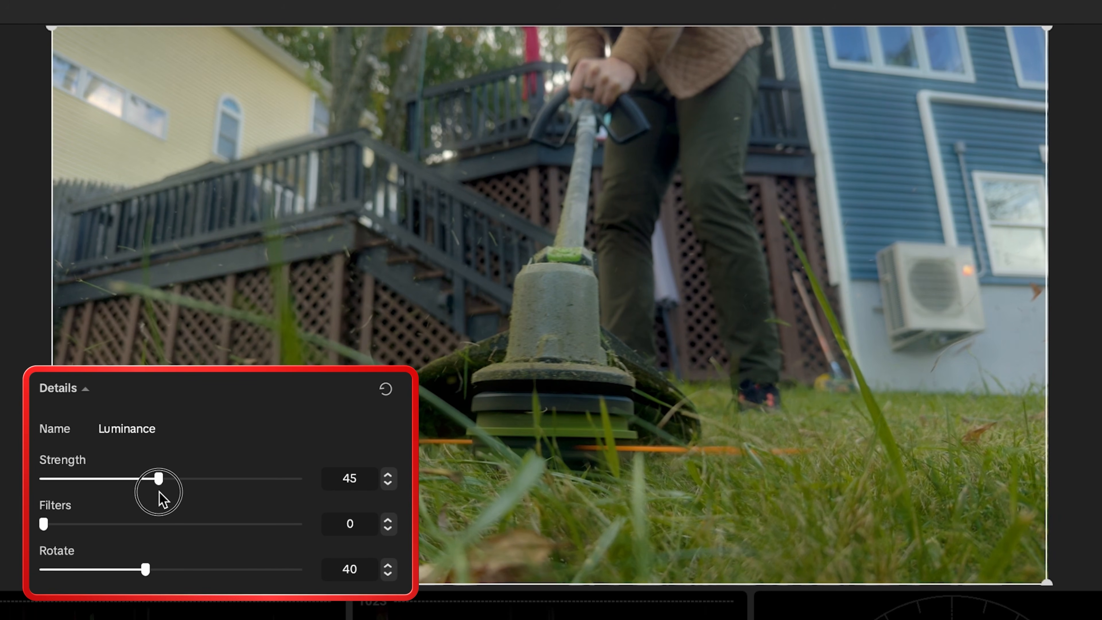
pyautogui.moveTo(155, 493); pyautogui.dragTo(305, 513)
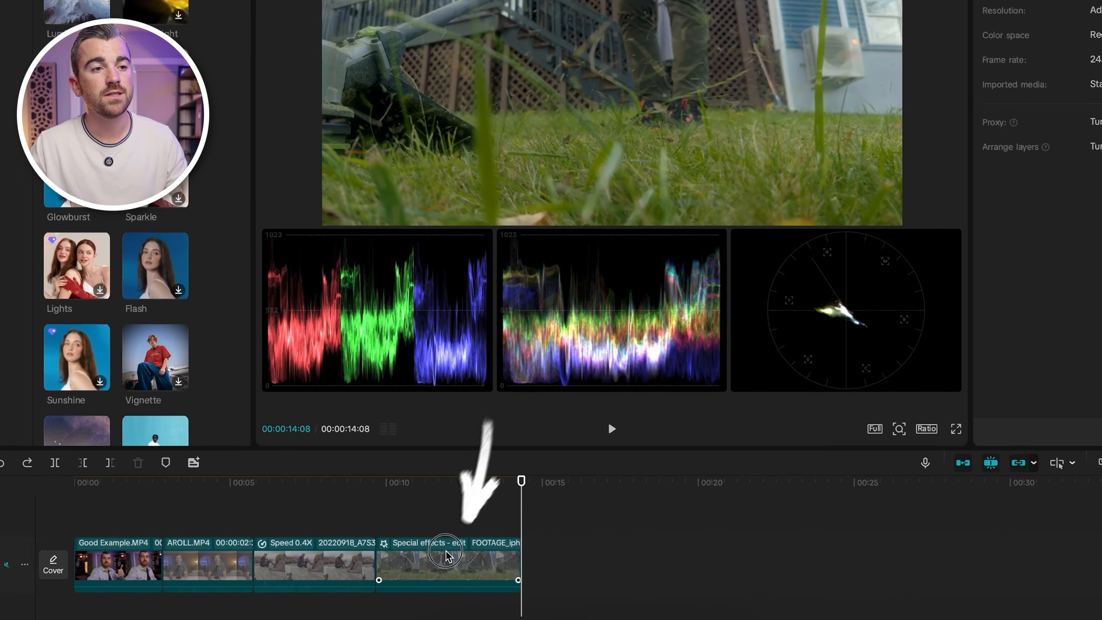
# Select the grass-trimming clip on the timeline, delete its Luminance effect and open its colour adjustments.
pyautogui.click(426, 591)
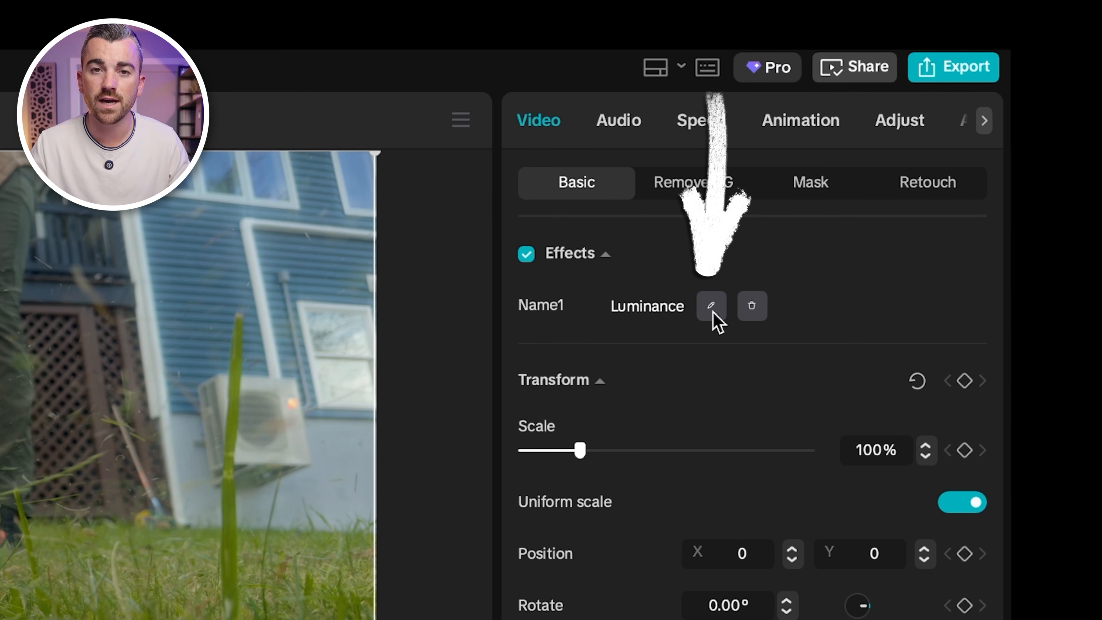
pyautogui.click(755, 306)
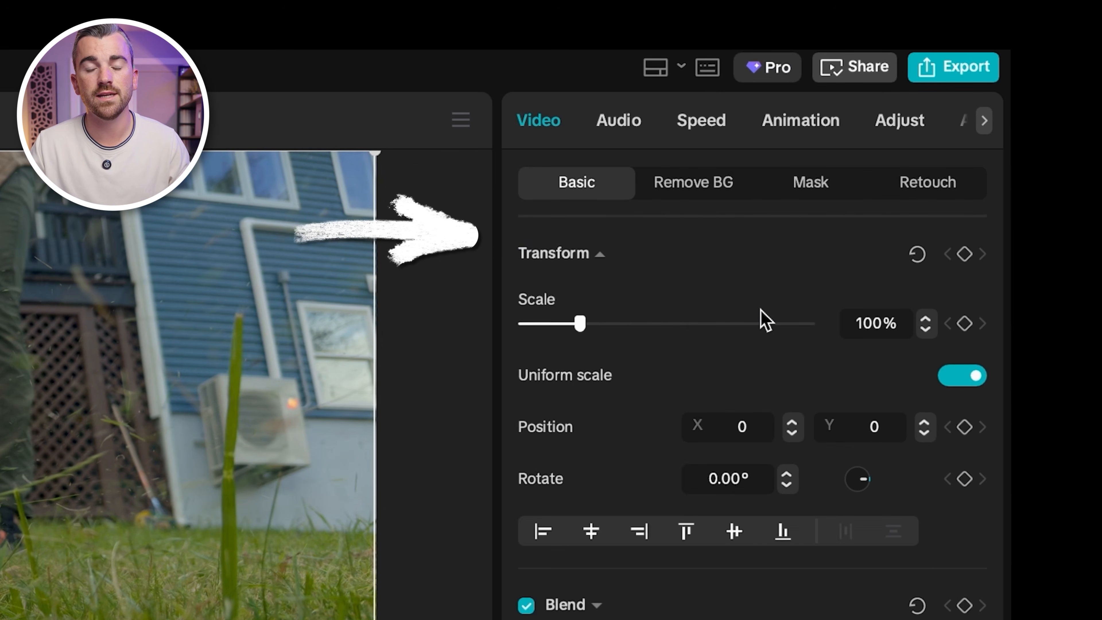
pyautogui.click(903, 128)
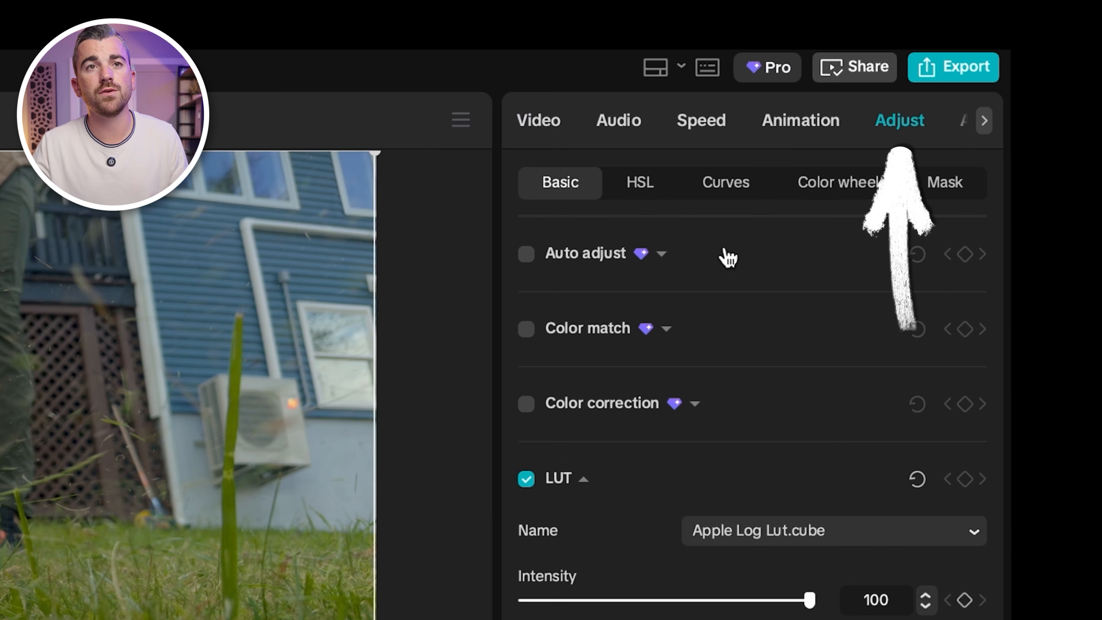